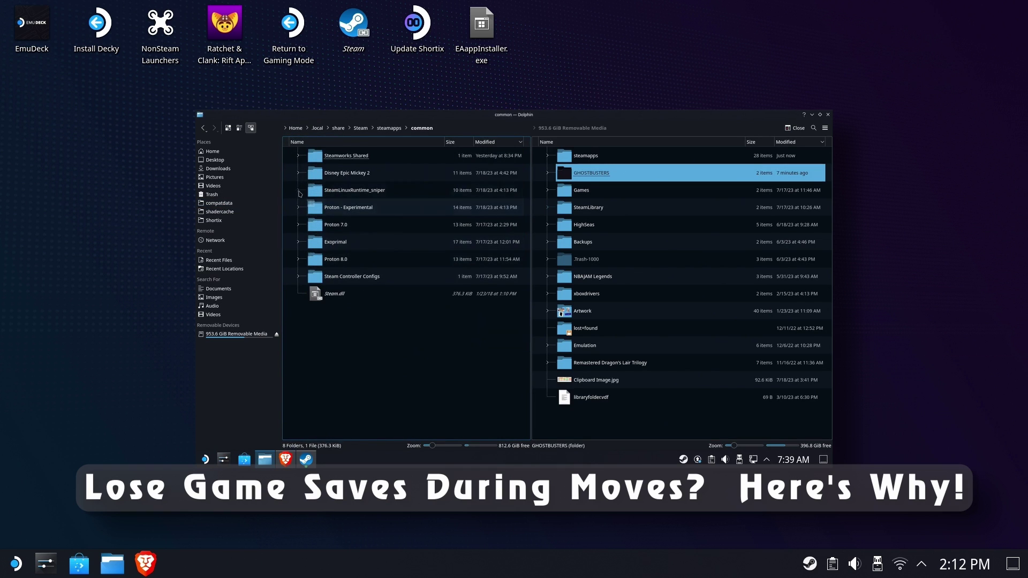
Search Discover for 'lu', install ludusavi, and close the store
{"action": "left_click", "coordinate": [75, 572]}
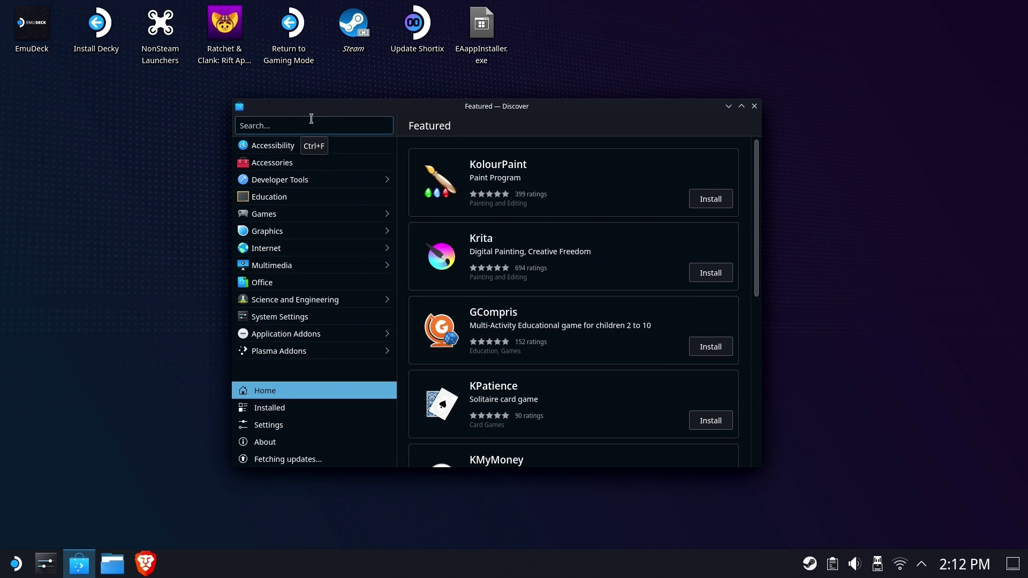
{"action": "type", "text": "ludusavi"}
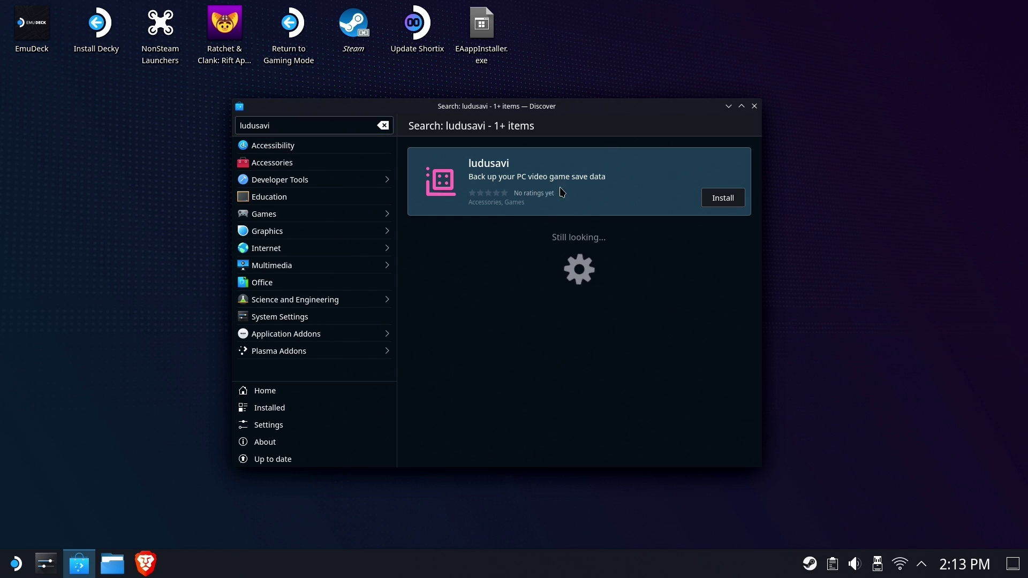
{"action": "left_click", "coordinate": [732, 199]}
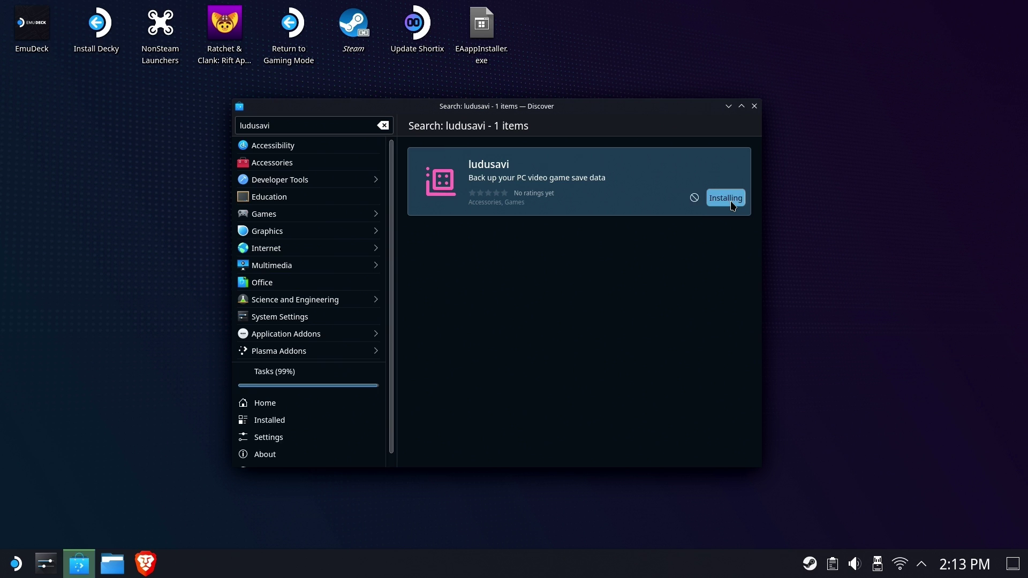
{"action": "left_click", "coordinate": [755, 106]}
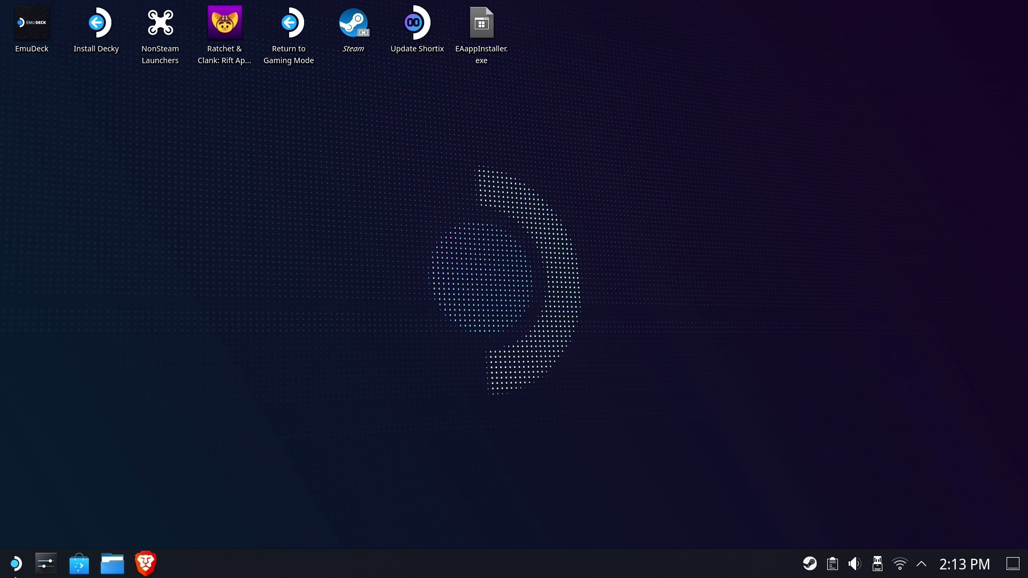
Add a Ludusavi shortcut to the desktop from All Applications
{"action": "left_click", "coordinate": [16, 564]}
{"action": "left_click", "coordinate": [82, 305]}
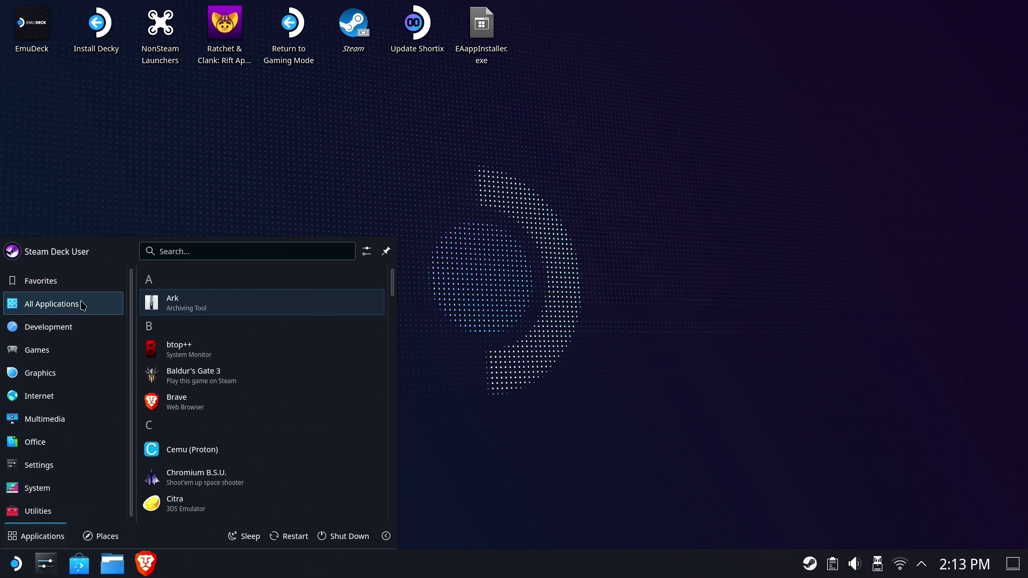
{"action": "scroll", "coordinate": [268, 319], "scroll_direction": "down", "scroll_amount": 15}
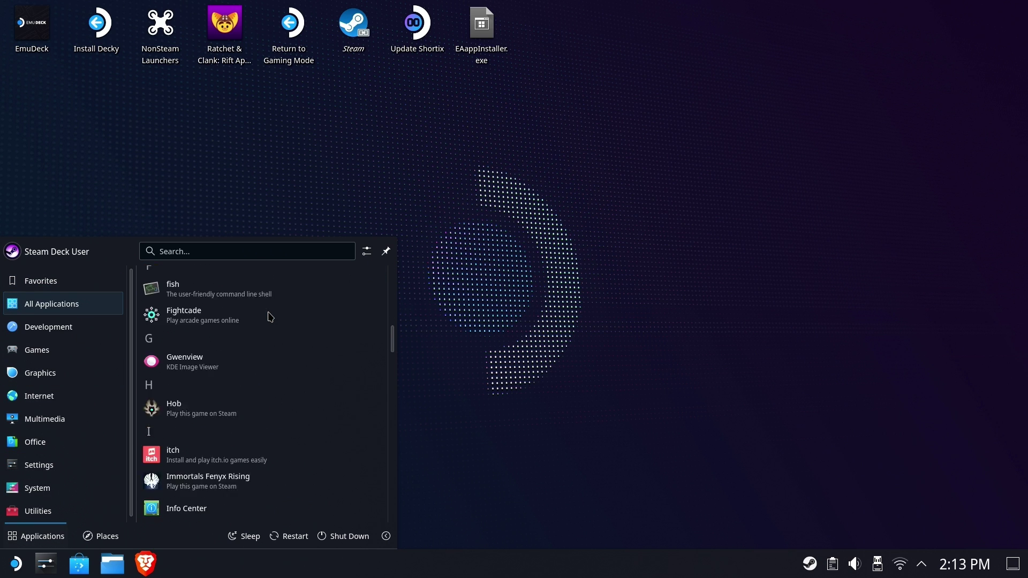
{"action": "scroll", "coordinate": [269, 317], "scroll_direction": "down", "scroll_amount": 10}
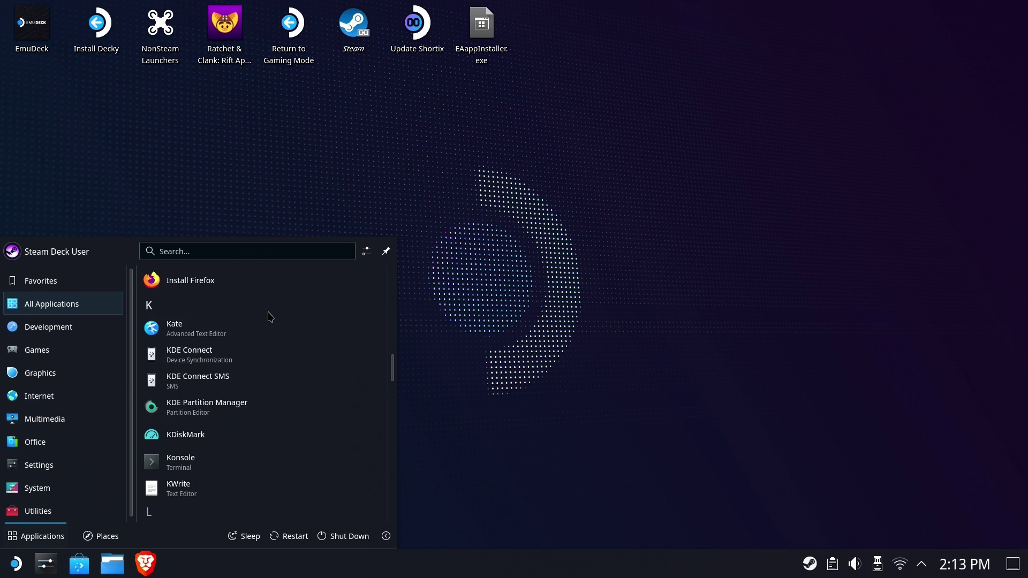
{"action": "scroll", "coordinate": [270, 317], "scroll_direction": "down", "scroll_amount": 1}
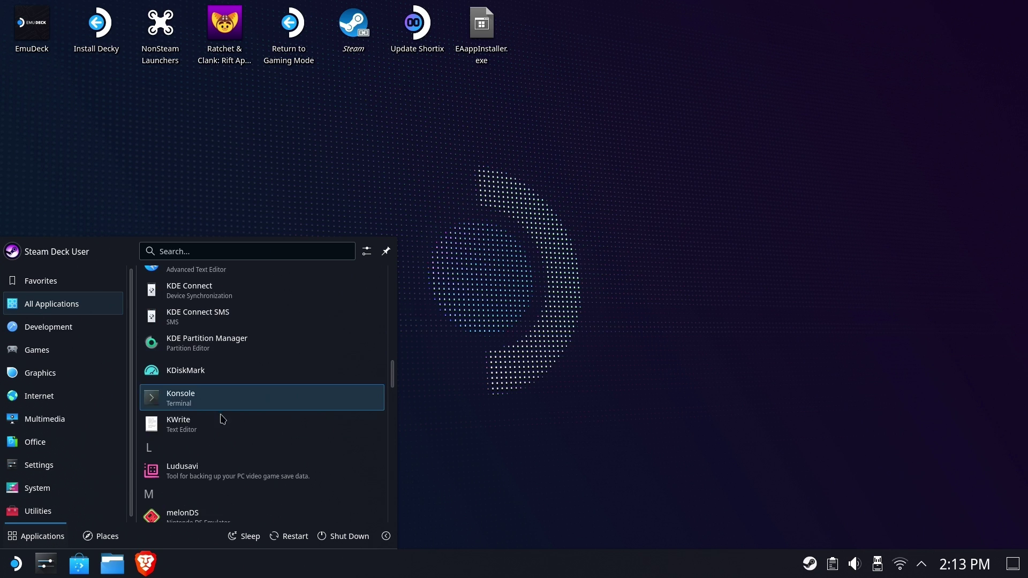
{"action": "right_click", "coordinate": [216, 470]}
{"action": "left_click", "coordinate": [257, 536]}
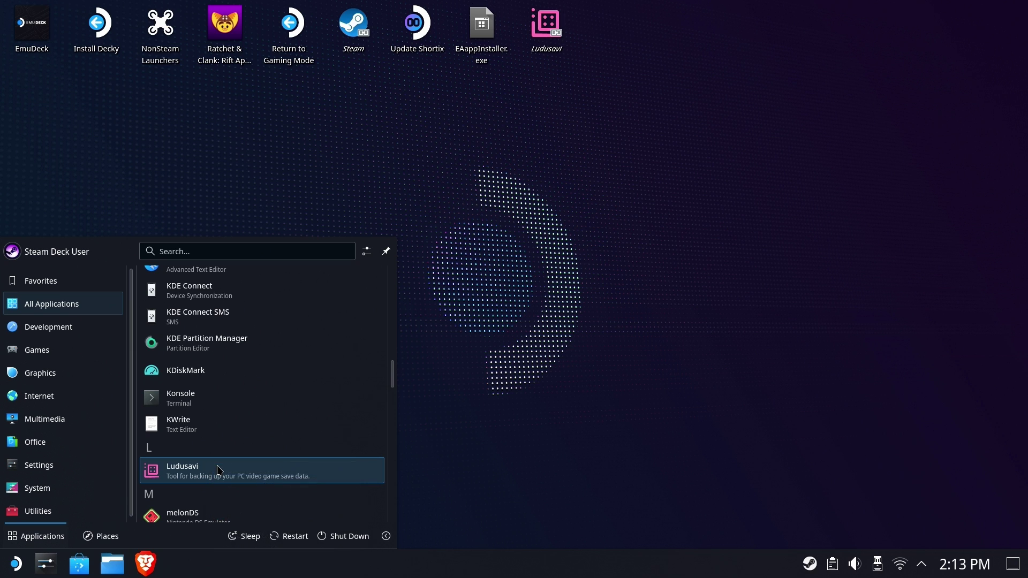
Add Ludusavi to the Steam library and minimize Steam
{"action": "right_click", "coordinate": [219, 470]}
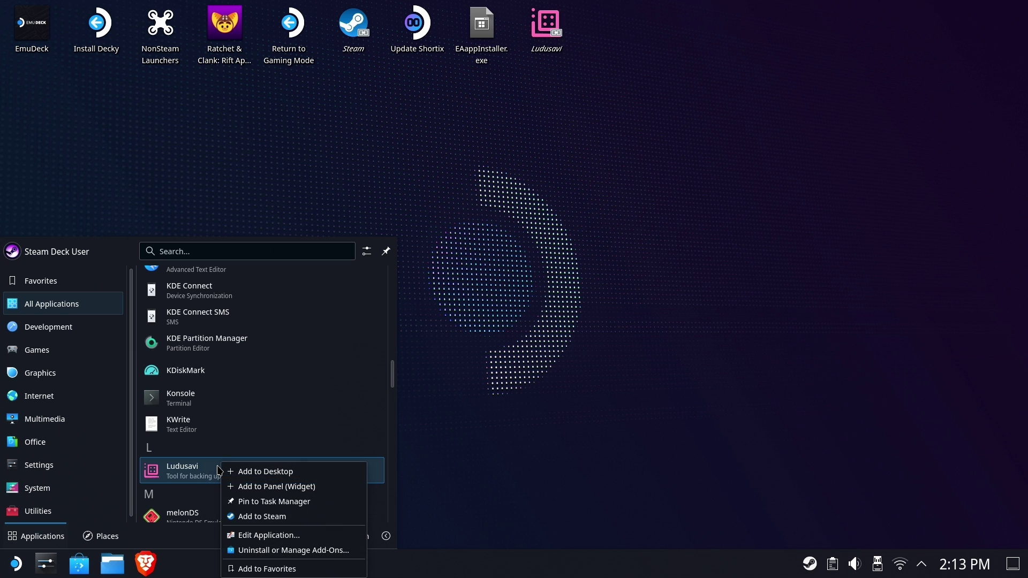
{"action": "left_click", "coordinate": [271, 518]}
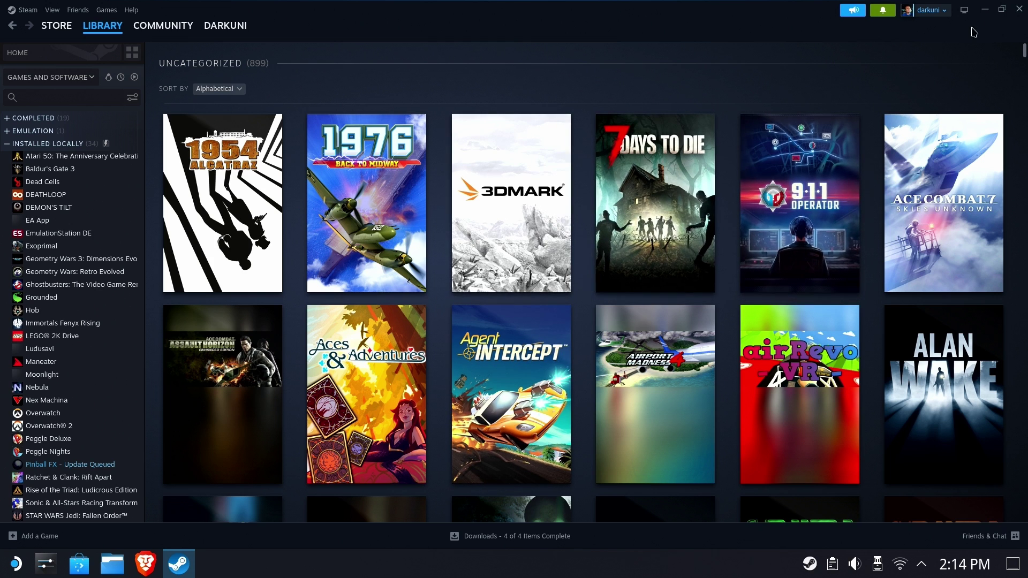
{"action": "left_click", "coordinate": [985, 10]}
Launch Ludusavi, review the 28-game backup list sorted by Status, then view Custom Games
{"action": "double_click", "coordinate": [540, 24]}
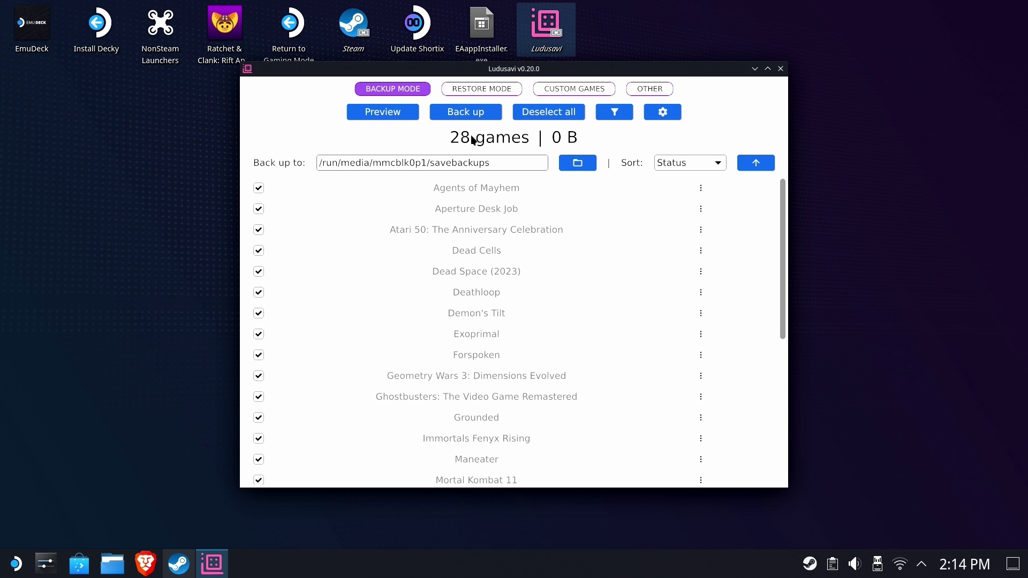
{"action": "scroll", "coordinate": [490, 207], "scroll_direction": "down", "scroll_amount": 5}
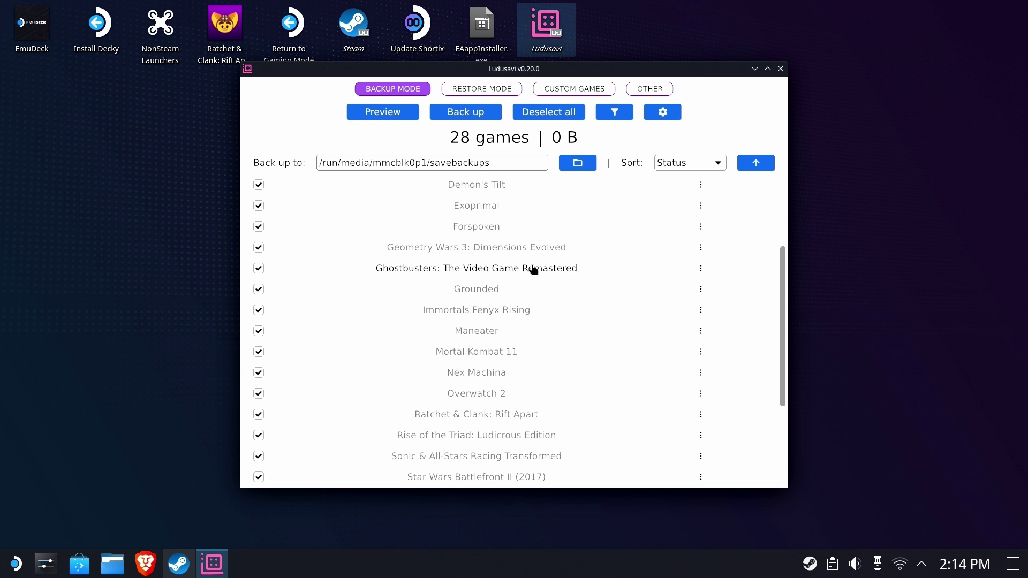
{"action": "scroll", "coordinate": [522, 272], "scroll_direction": "up", "scroll_amount": 5}
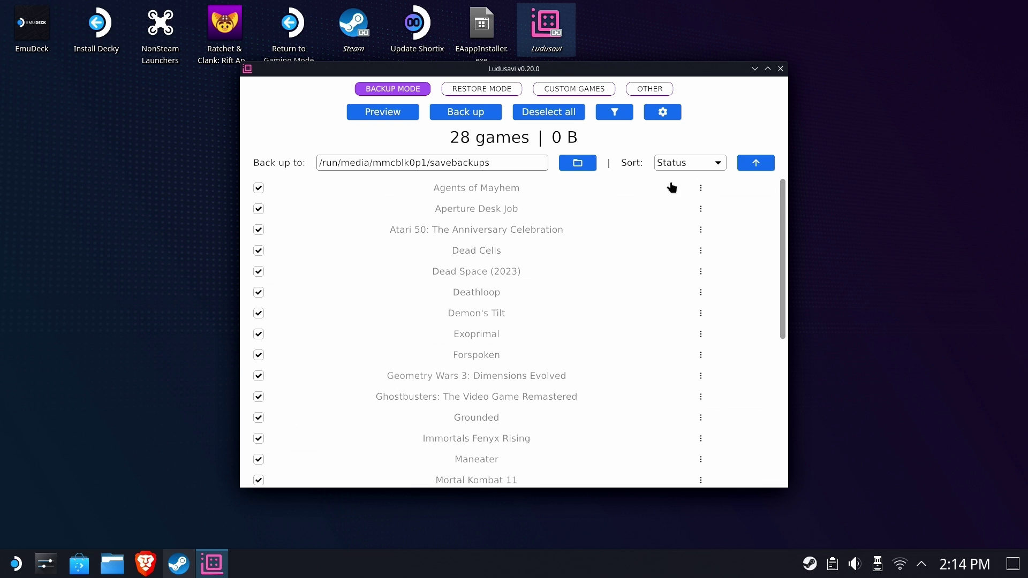
{"action": "left_click", "coordinate": [703, 165]}
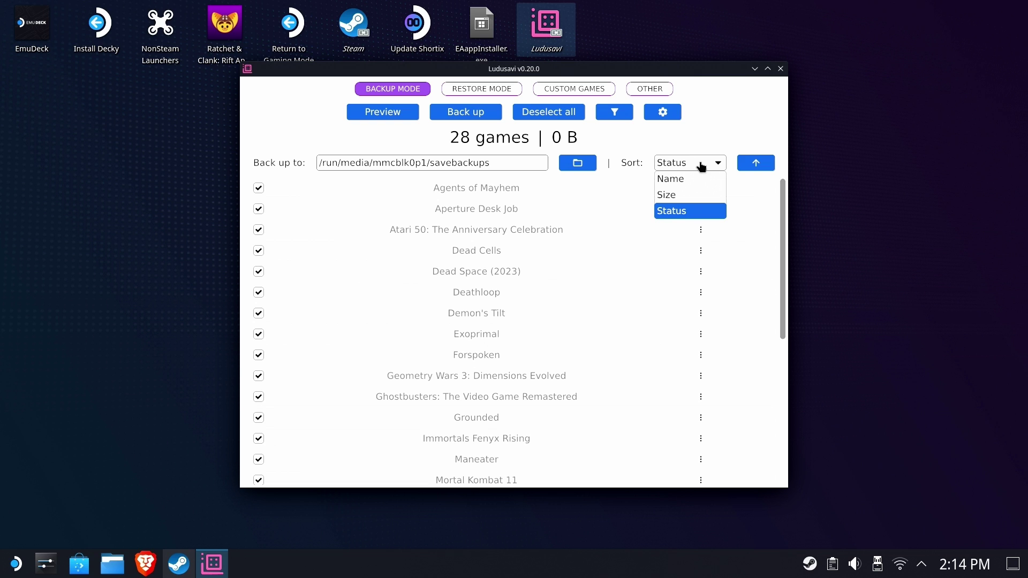
{"action": "left_click", "coordinate": [702, 164]}
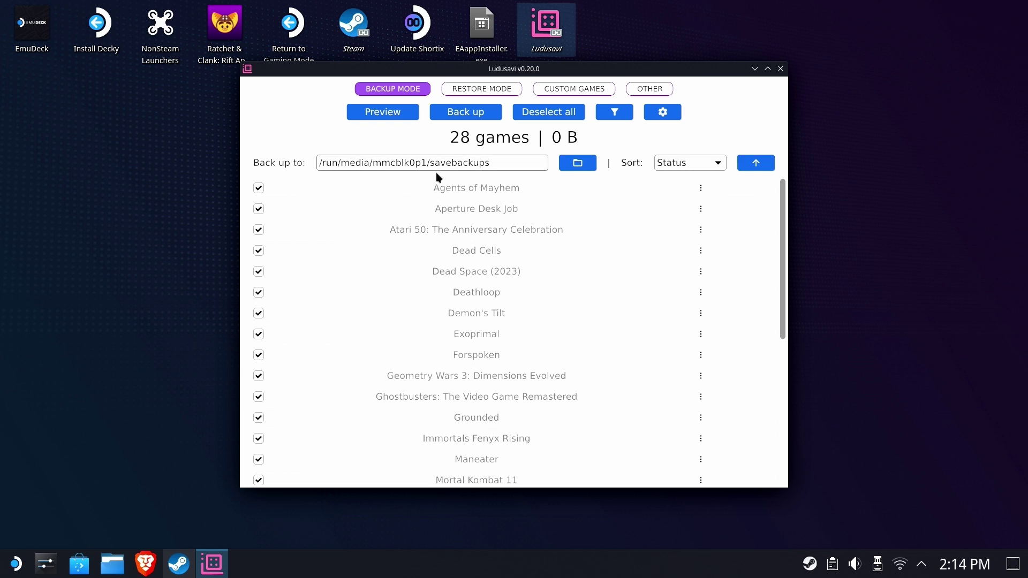
{"action": "left_click_drag", "start_coordinate": [491, 164], "coordinate": [246, 163]}
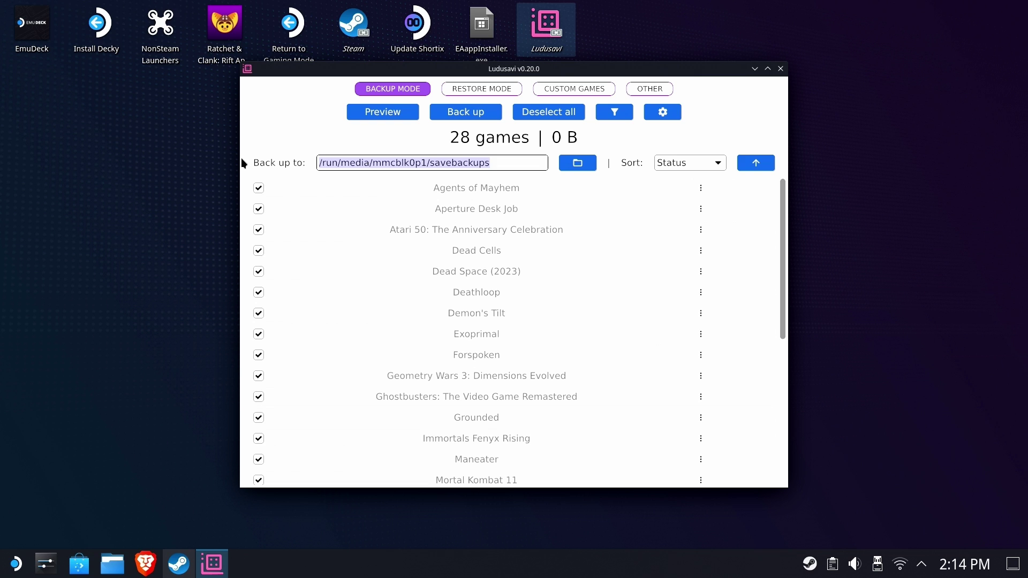
{"action": "left_click", "coordinate": [585, 90]}
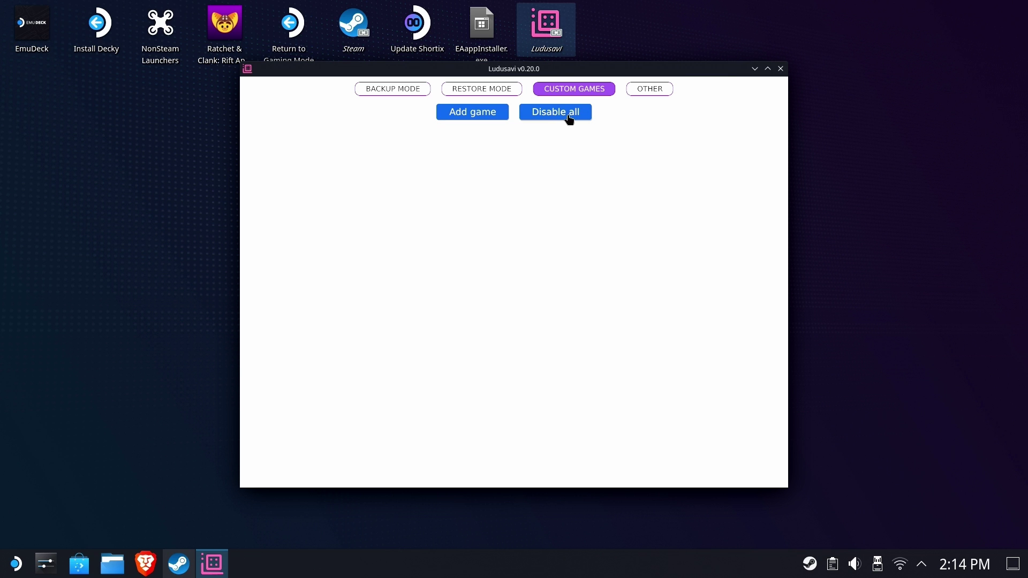
Set Ludusavi's theme to Dark under Other, then switch to Restore Mode
{"action": "left_click", "coordinate": [637, 91]}
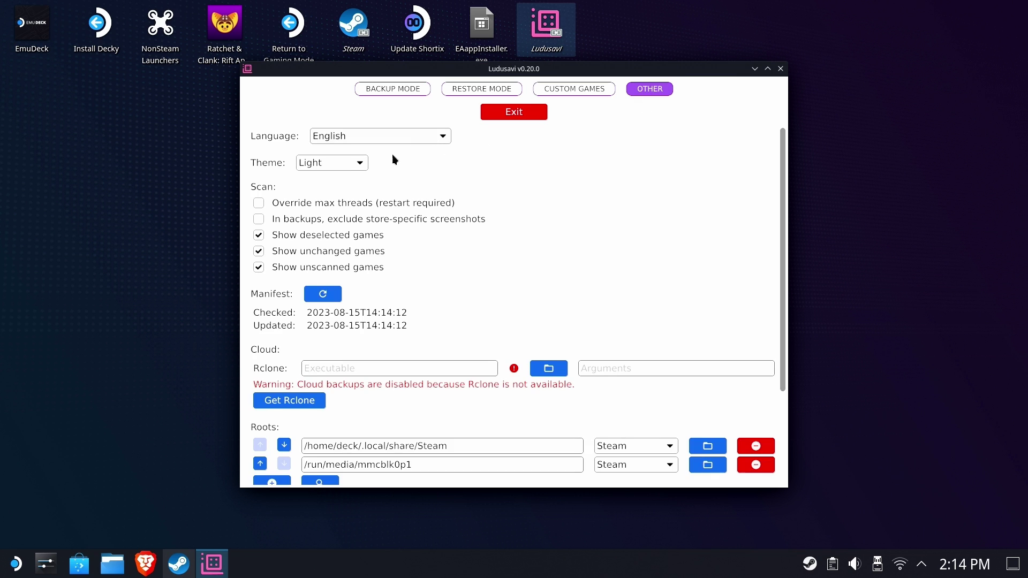
{"action": "left_click", "coordinate": [369, 166]}
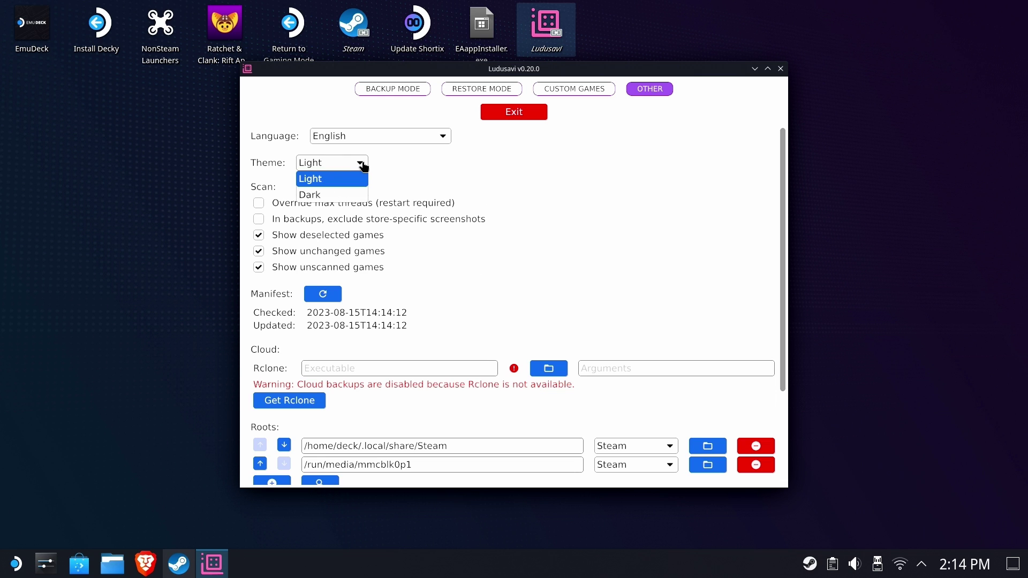
{"action": "left_click", "coordinate": [351, 195]}
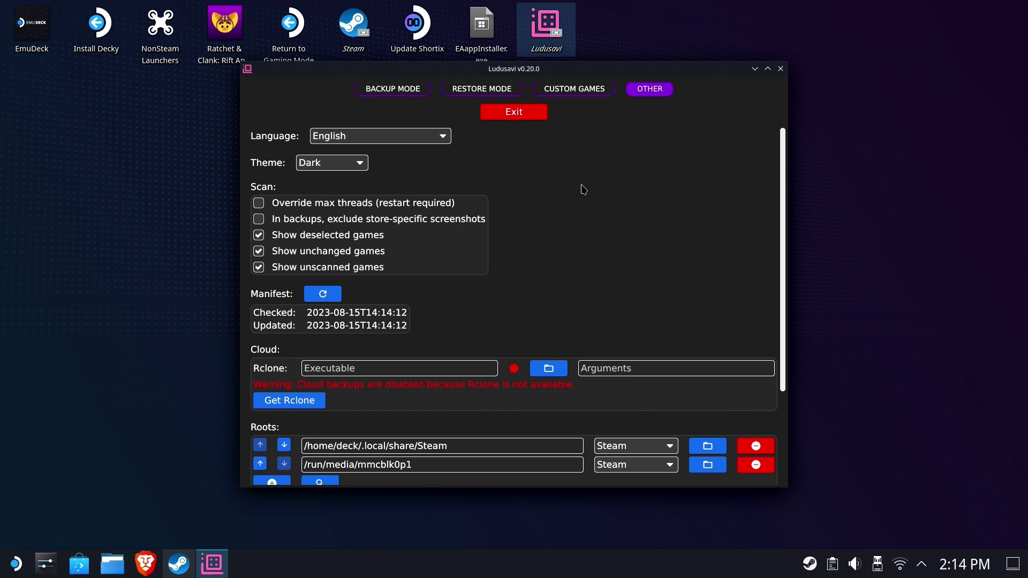
{"action": "scroll", "coordinate": [584, 190], "scroll_direction": "down", "scroll_amount": 5}
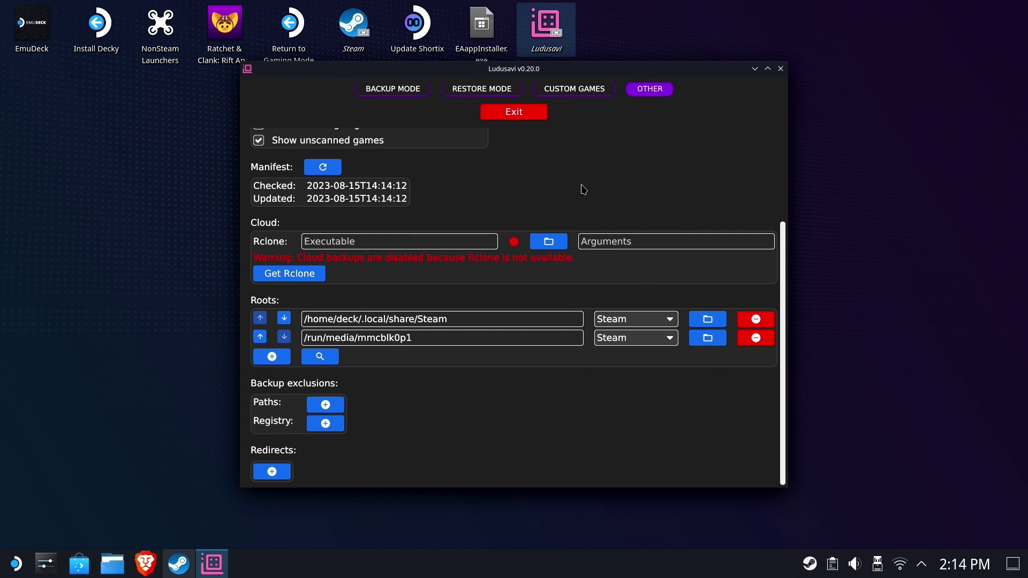
{"action": "scroll", "coordinate": [584, 191], "scroll_direction": "up", "scroll_amount": 5}
{"action": "left_click", "coordinate": [592, 94]}
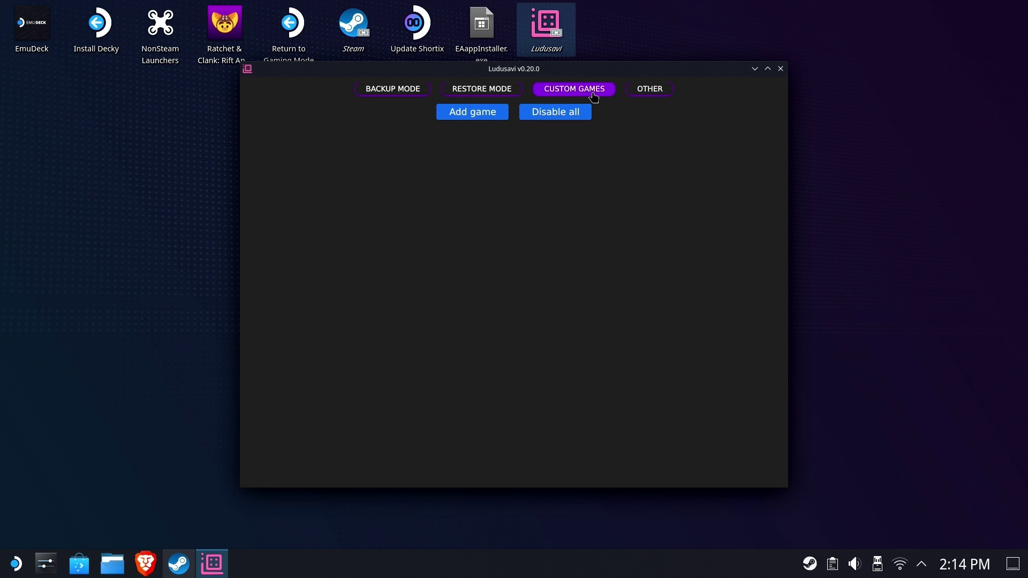
{"action": "left_click", "coordinate": [489, 91]}
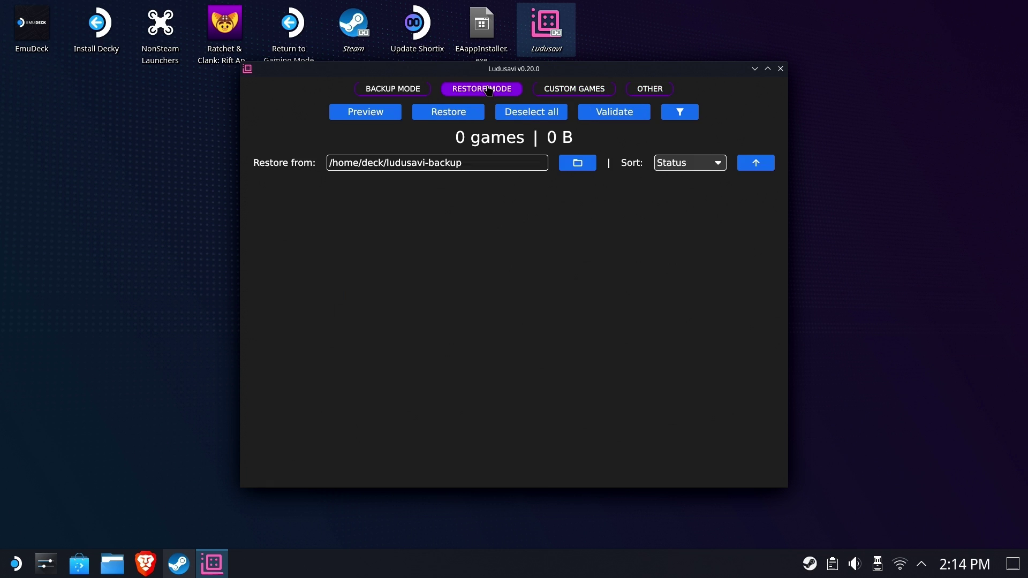
{"action": "left_click", "coordinate": [392, 91]}
{"action": "scroll", "coordinate": [539, 206], "scroll_direction": "down", "scroll_amount": 5}
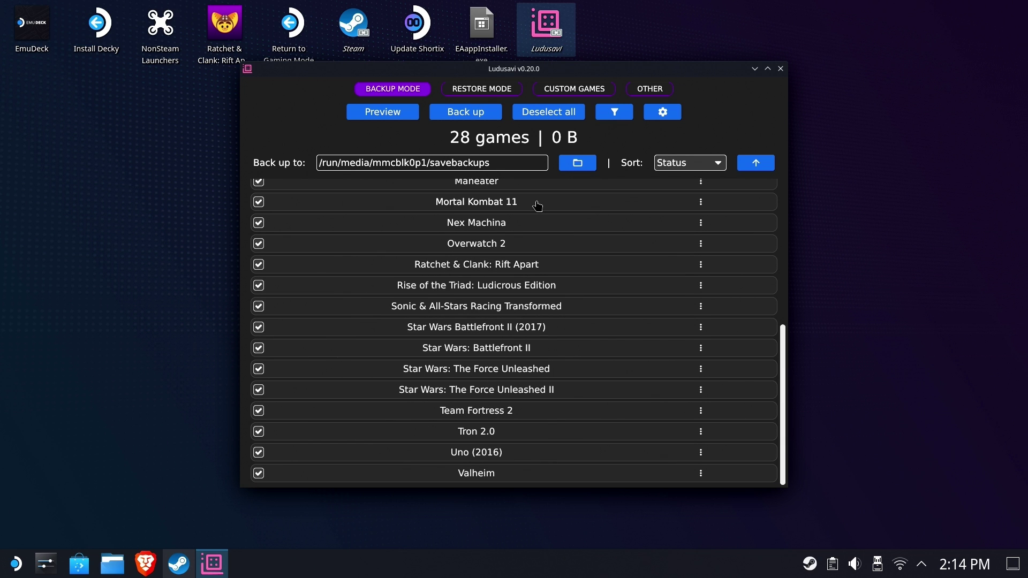
{"action": "scroll", "coordinate": [538, 206], "scroll_direction": "up", "scroll_amount": 5}
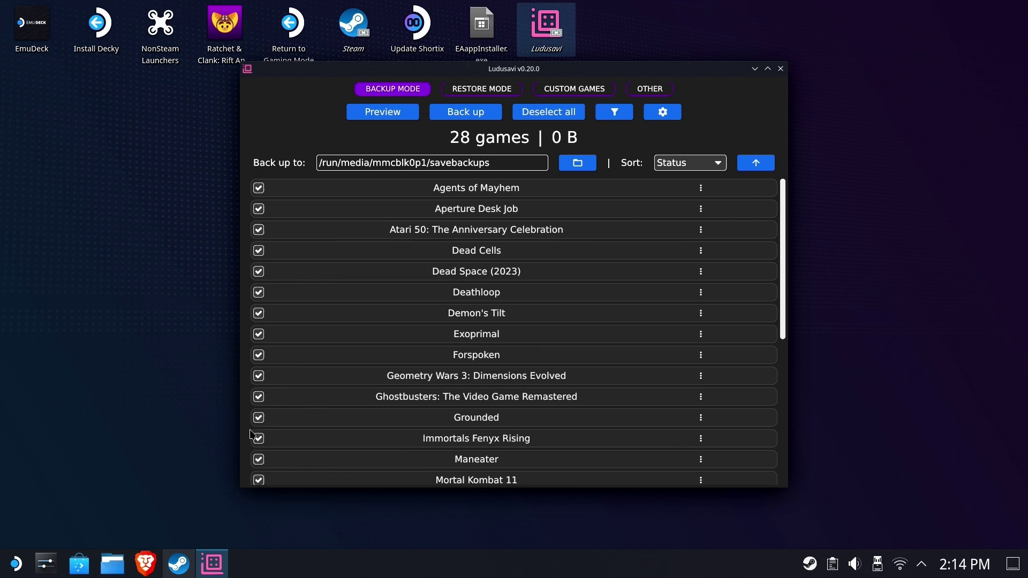
{"action": "left_click", "coordinate": [179, 564]}
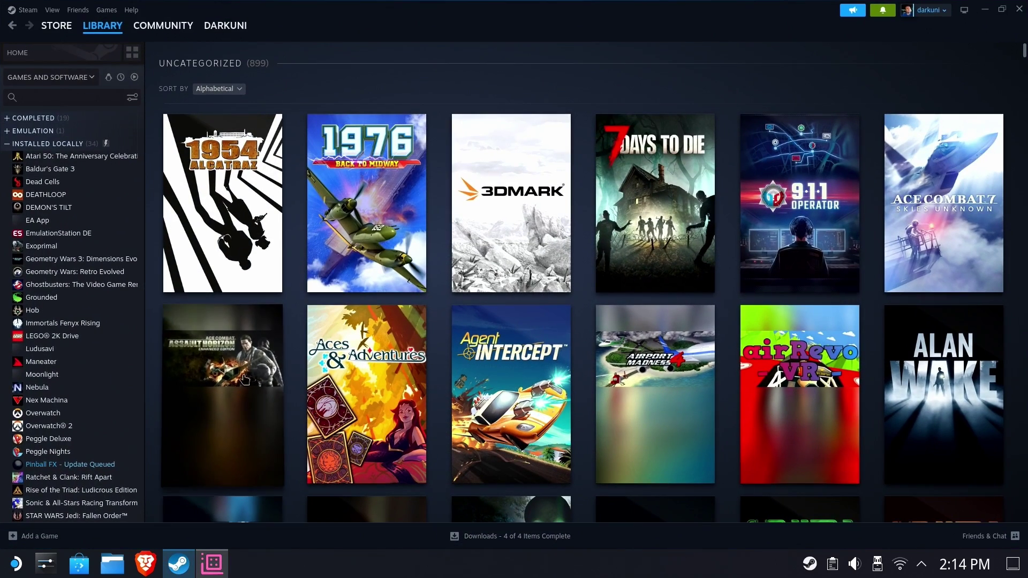
{"action": "left_click", "coordinate": [91, 145]}
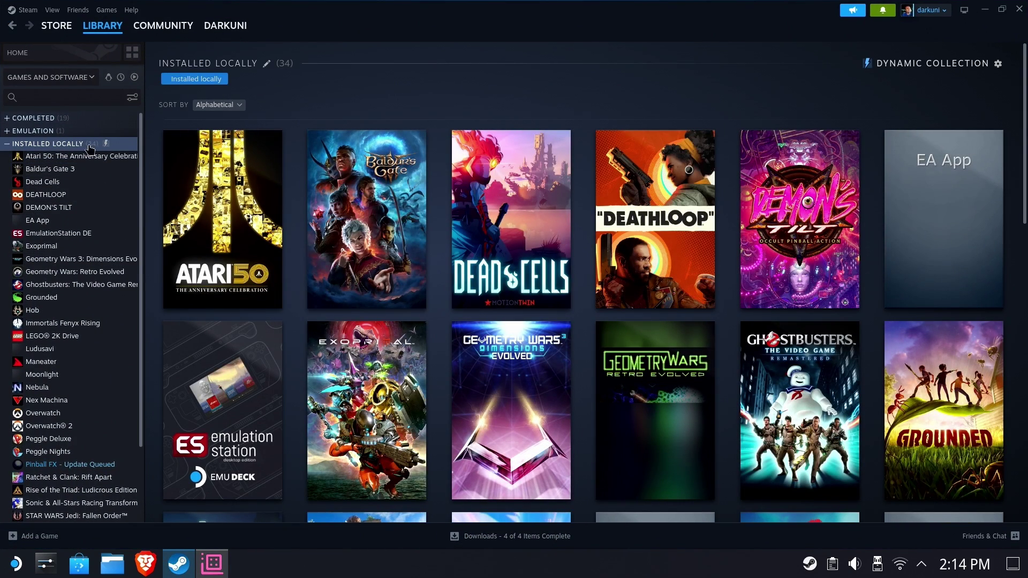
{"action": "left_click", "coordinate": [984, 11]}
{"action": "scroll", "coordinate": [520, 184], "scroll_direction": "down", "scroll_amount": 5}
{"action": "scroll", "coordinate": [521, 193], "scroll_direction": "up", "scroll_amount": 5}
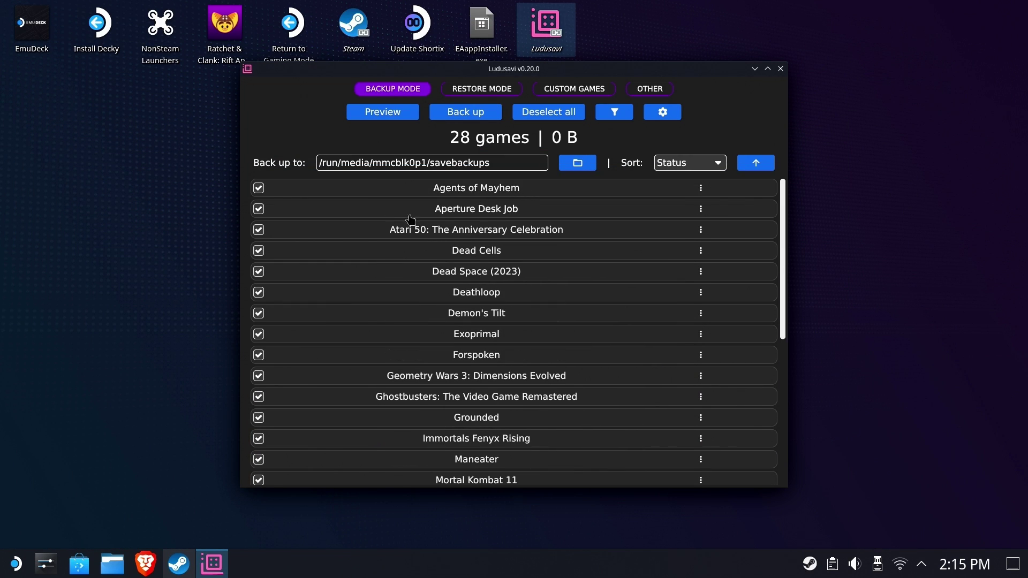
Preview the backup and sort the found games by size
{"action": "left_click", "coordinate": [389, 112]}
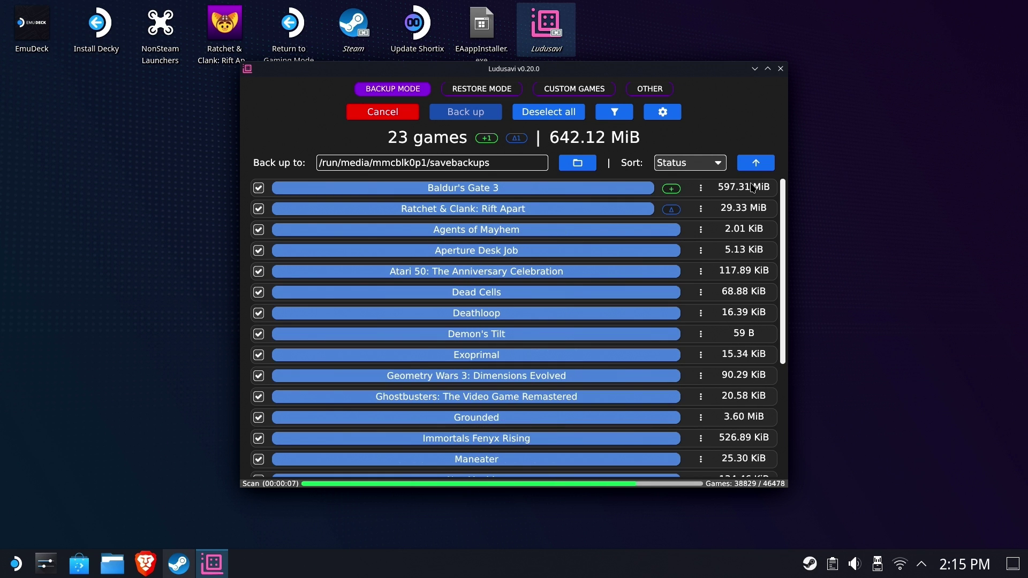
{"action": "left_click", "coordinate": [709, 169]}
{"action": "left_click", "coordinate": [670, 194]}
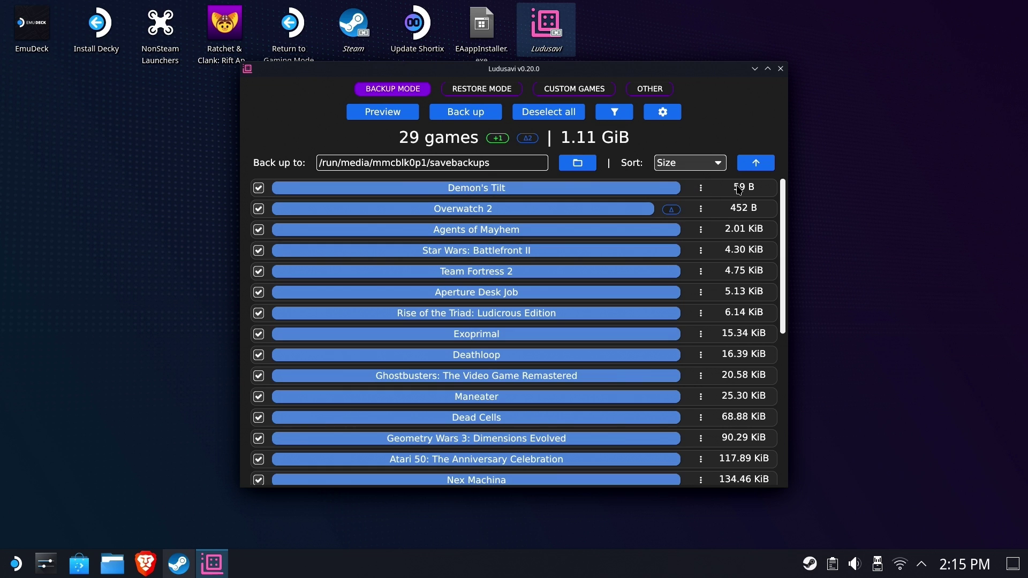
Back up all 29 games to the microSD savebackups folder, confirming with Continue
{"action": "mouse_move", "coordinate": [679, 219]}
{"action": "left_click", "coordinate": [472, 119]}
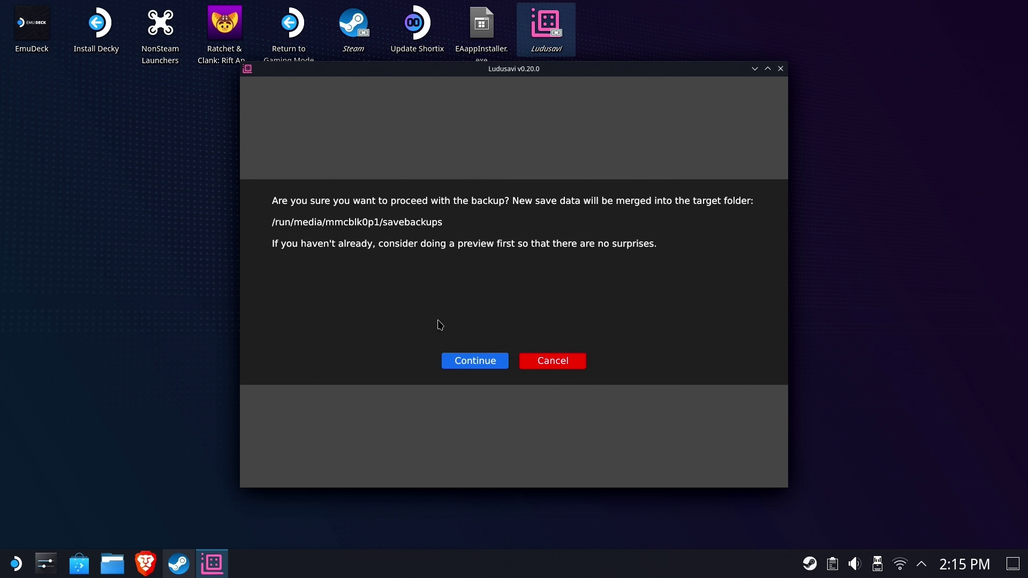
{"action": "left_click", "coordinate": [465, 361]}
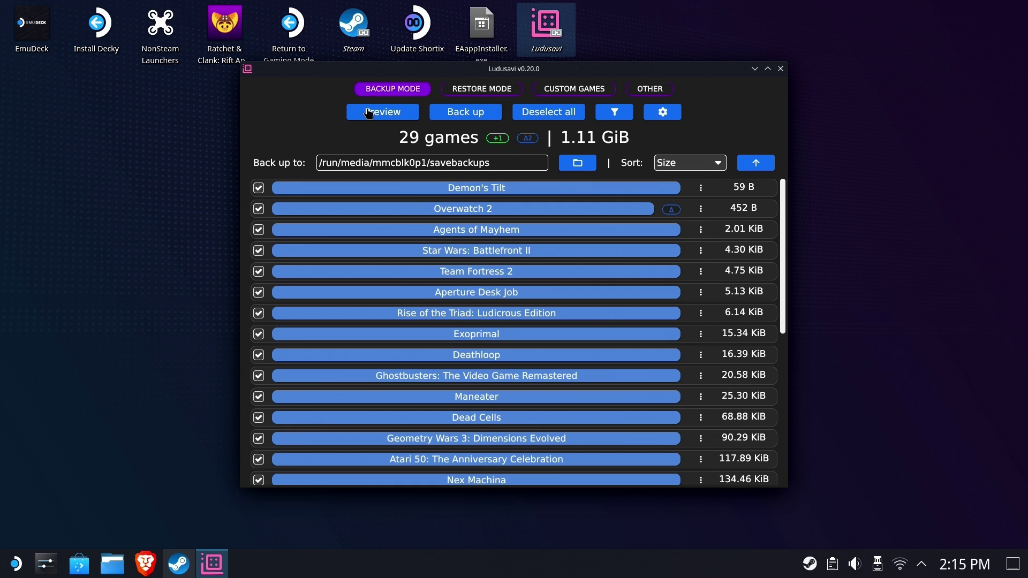
{"action": "mouse_move", "coordinate": [682, 218]}
{"action": "scroll", "coordinate": [680, 217], "scroll_direction": "down", "scroll_amount": 8}
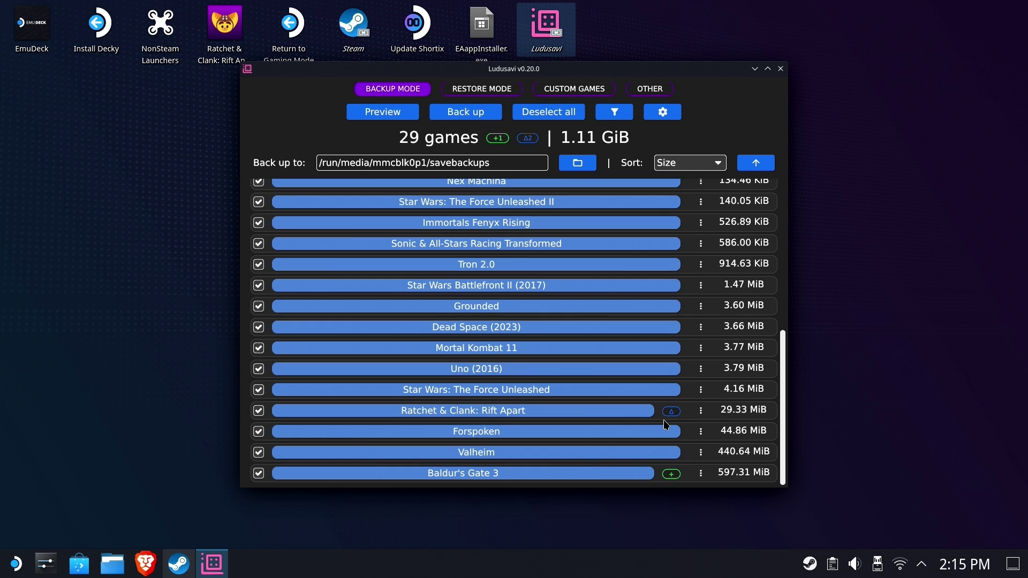
{"action": "mouse_move", "coordinate": [669, 416]}
Preview a restore and dismiss the invalid /home/deck/ludusavi-backup source error
{"action": "left_click", "coordinate": [467, 89]}
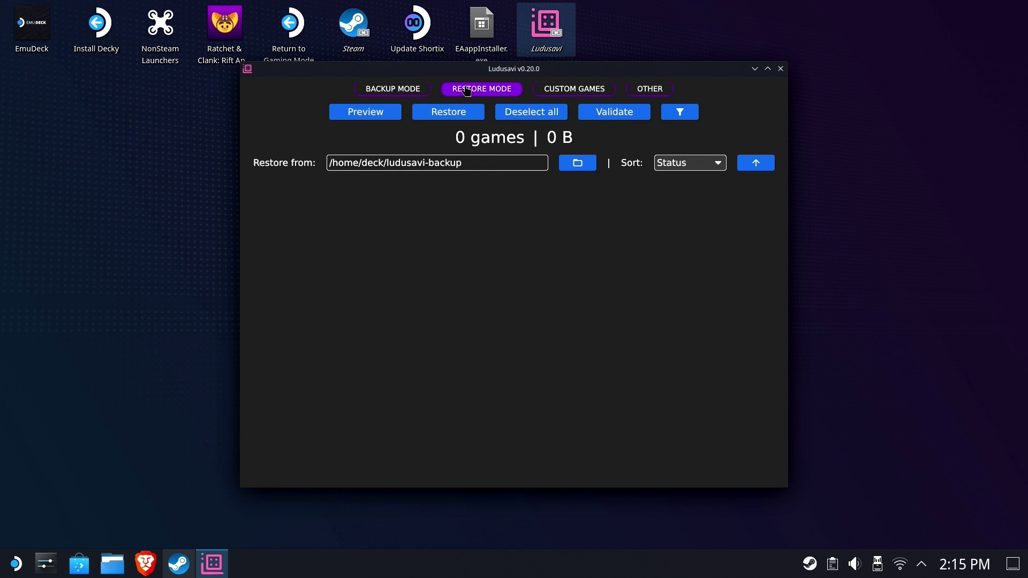
{"action": "left_click", "coordinate": [423, 90]}
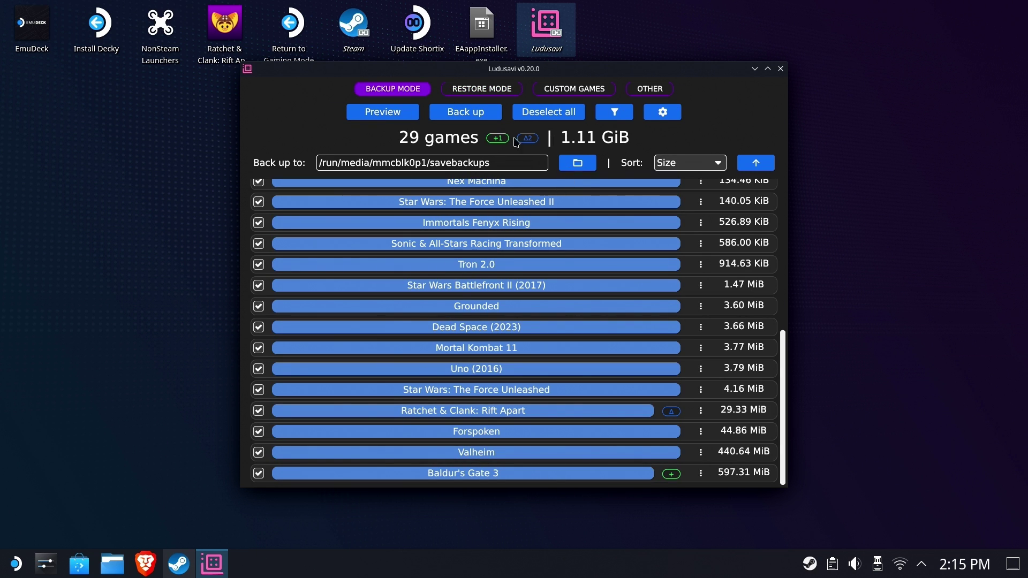
{"action": "left_click", "coordinate": [458, 91]}
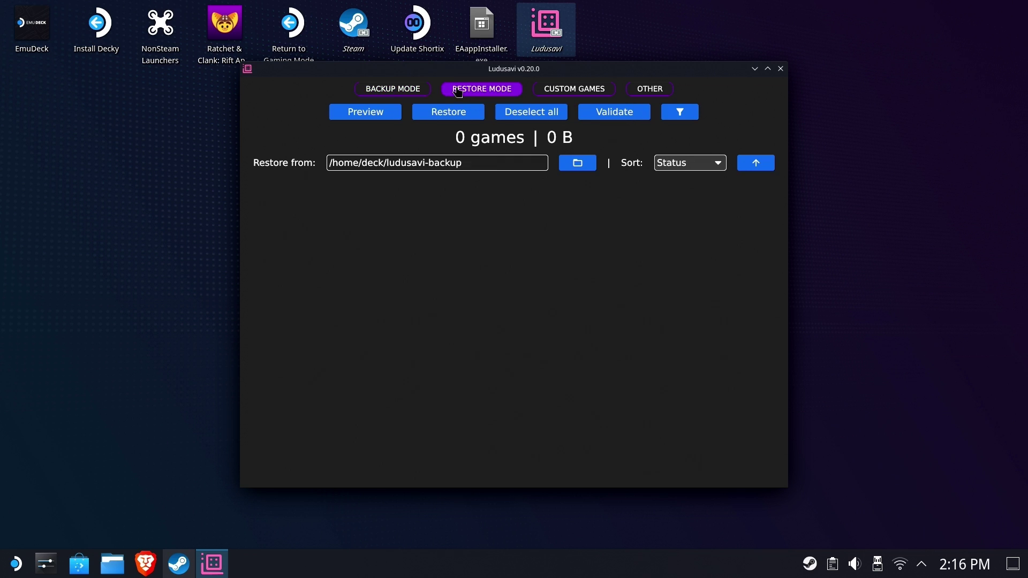
{"action": "left_click", "coordinate": [384, 114]}
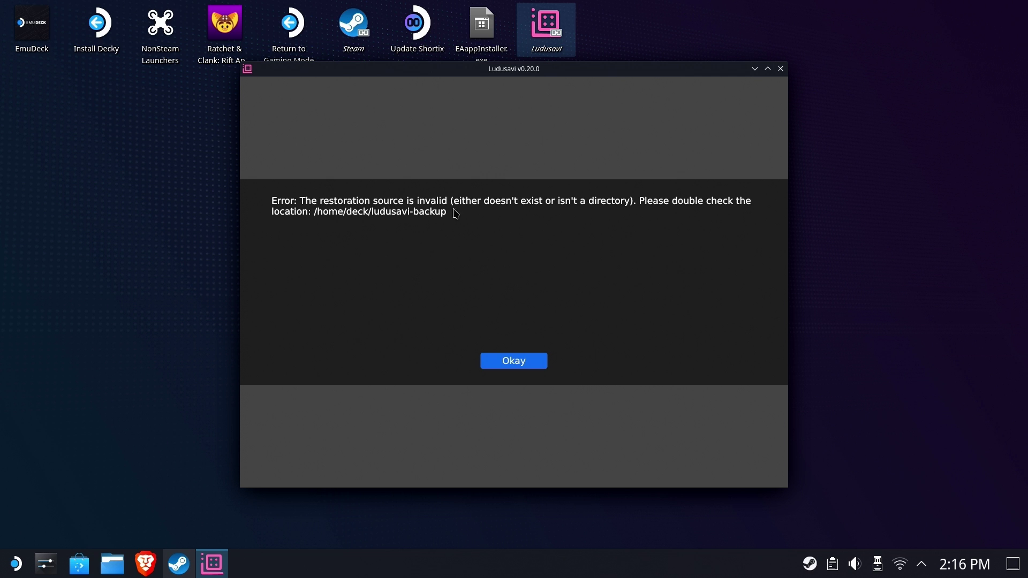
{"action": "left_click", "coordinate": [535, 364]}
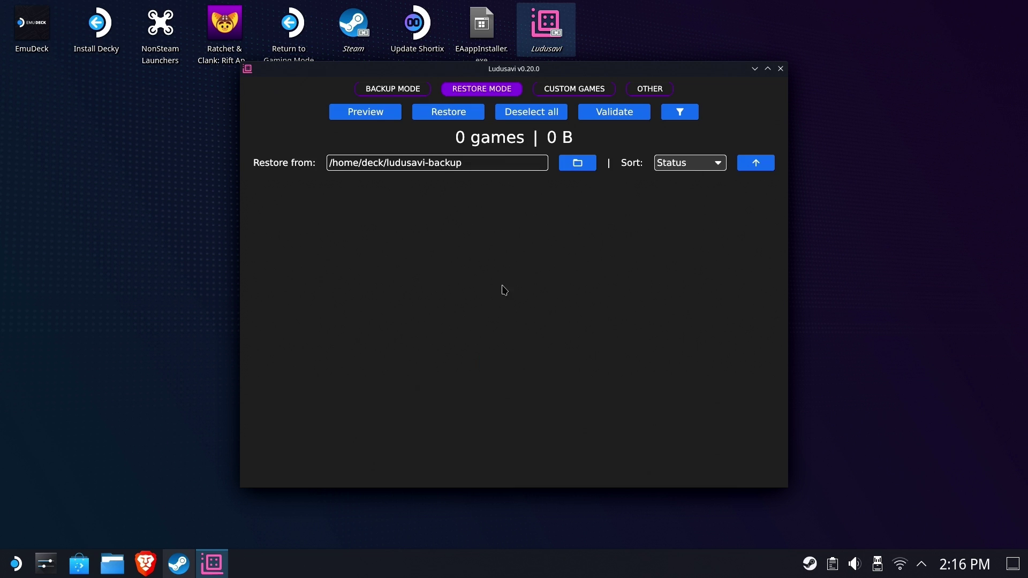
Browse to the 953.6 GiB microSD card and choose its savebackups folder
{"action": "left_click", "coordinate": [578, 166]}
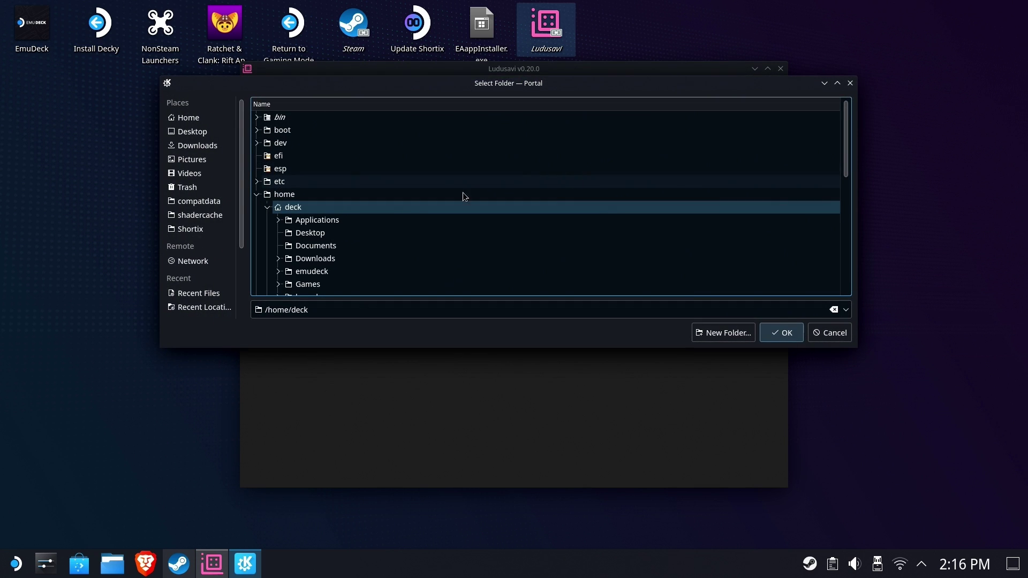
{"action": "scroll", "coordinate": [224, 271], "scroll_direction": "down", "scroll_amount": 3}
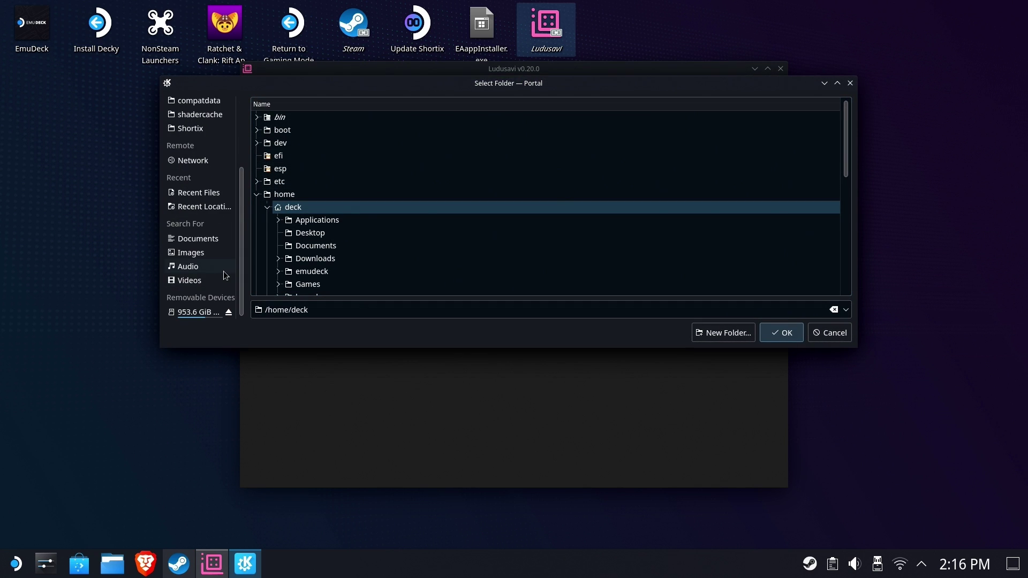
{"action": "left_click", "coordinate": [215, 311]}
{"action": "scroll", "coordinate": [364, 190], "scroll_direction": "down", "scroll_amount": 4}
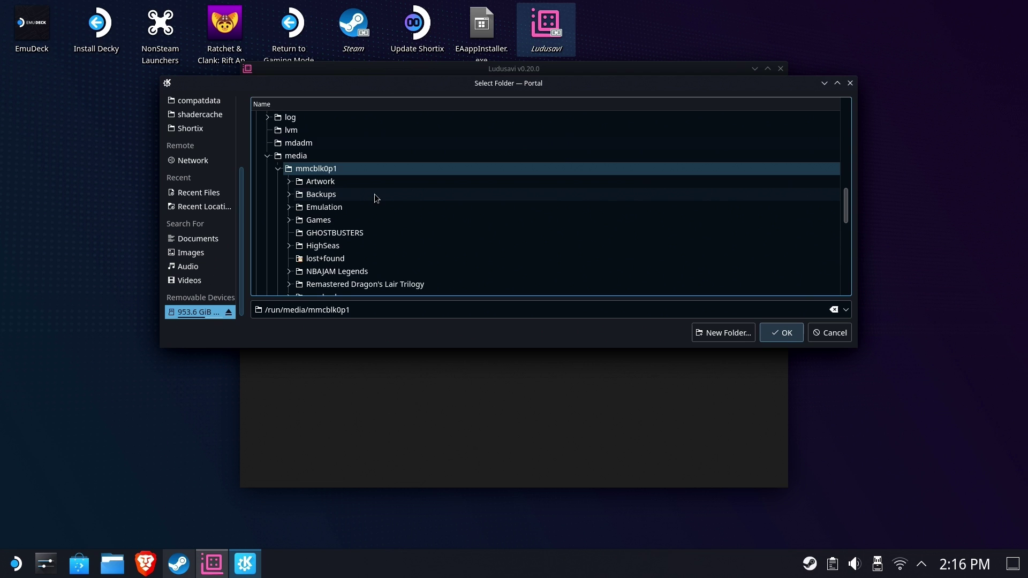
{"action": "scroll", "coordinate": [343, 214], "scroll_direction": "down", "scroll_amount": 1}
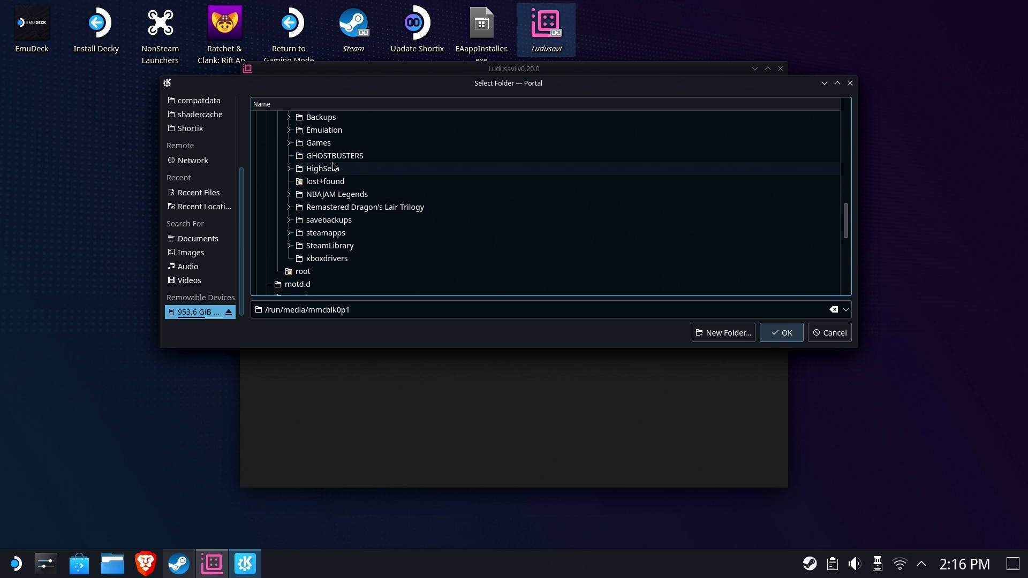
{"action": "left_click", "coordinate": [328, 220]}
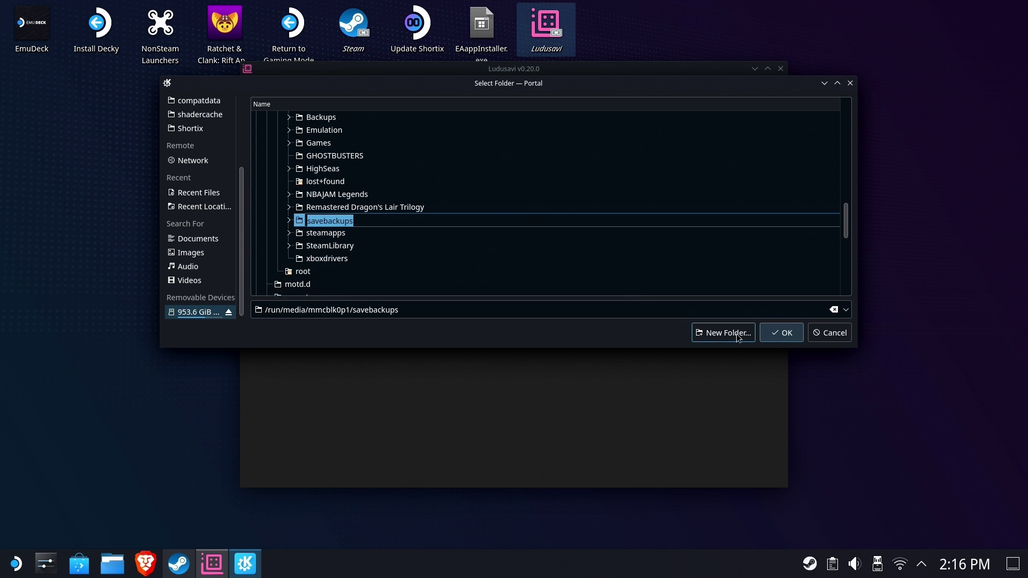
Preview the 29 games in savebackups and select only Ratchet & Clank: Rift Apart
{"action": "left_click", "coordinate": [780, 335]}
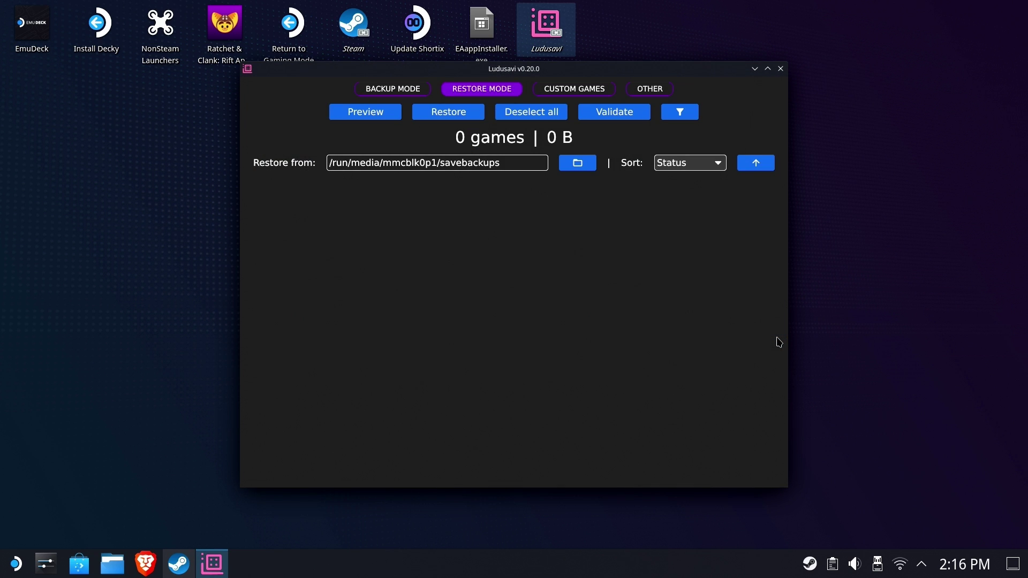
{"action": "left_click", "coordinate": [344, 114]}
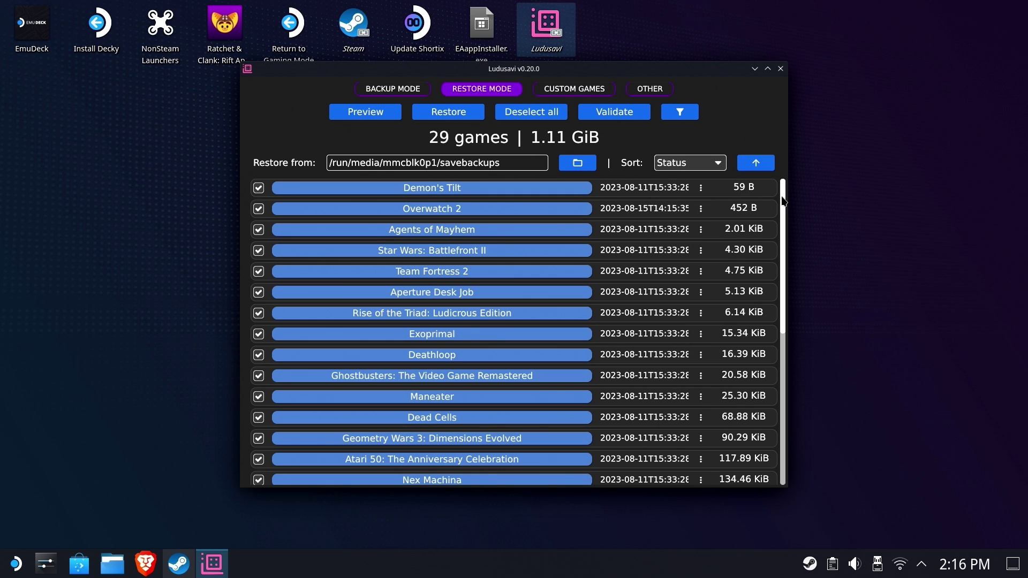
{"action": "left_click_drag", "start_coordinate": [783, 194], "coordinate": [778, 141]}
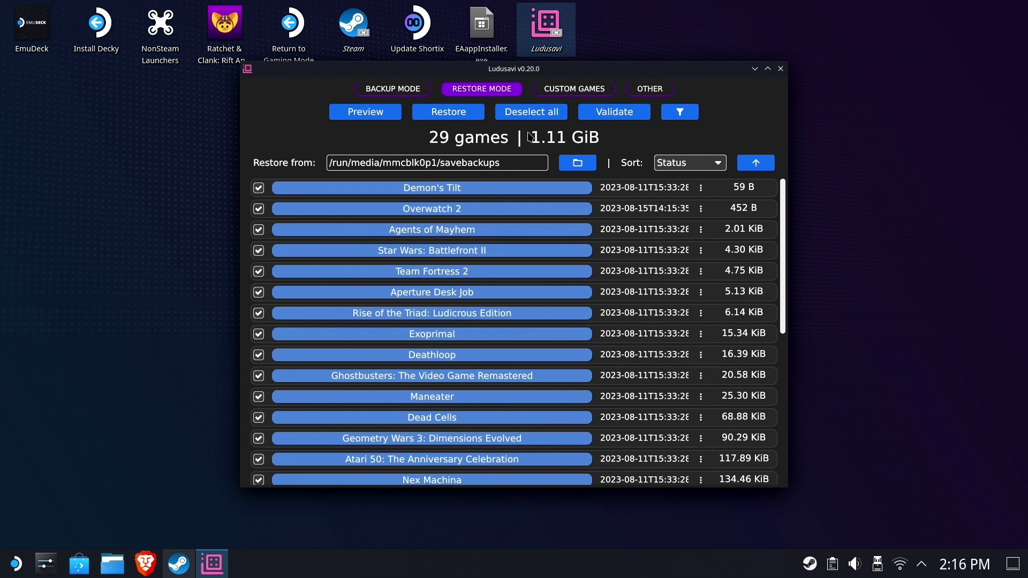
{"action": "left_click", "coordinate": [560, 115]}
{"action": "scroll", "coordinate": [573, 251], "scroll_direction": "down", "scroll_amount": 10}
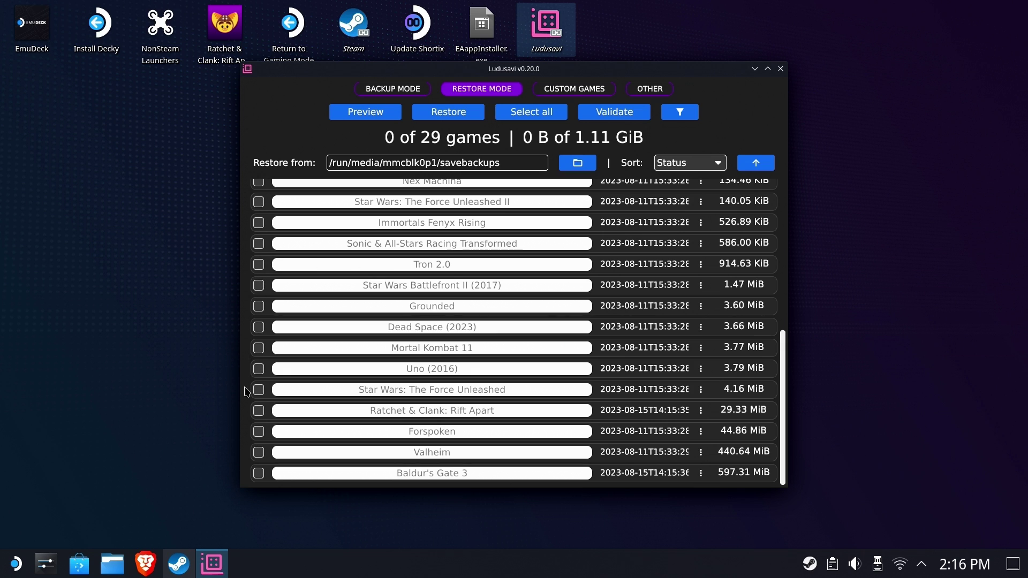
{"action": "left_click", "coordinate": [258, 410]}
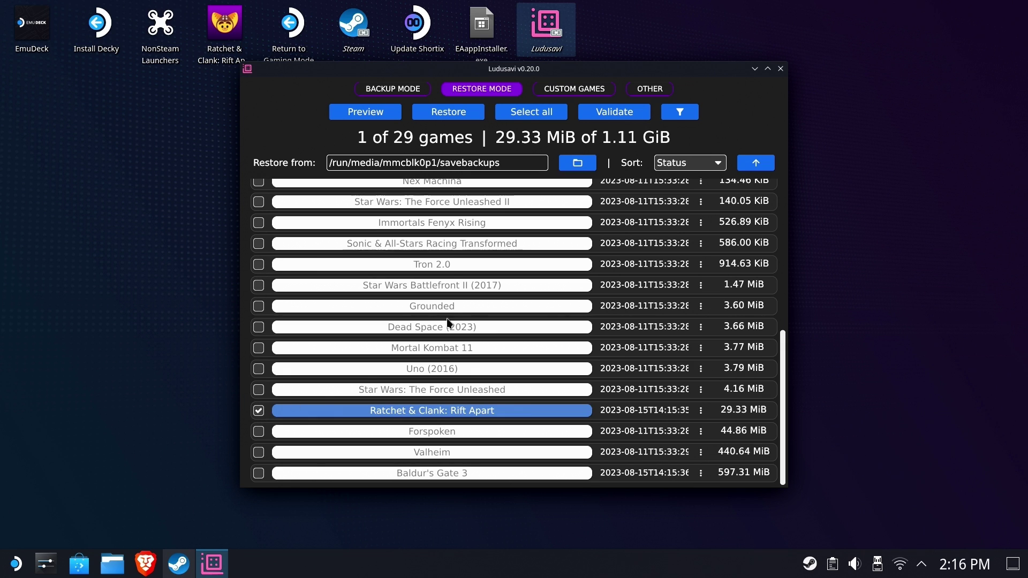
Restore the 29.33 MiB Ratchet & Clank: Rift Apart save, confirming the overwrite
{"action": "left_click", "coordinate": [447, 113]}
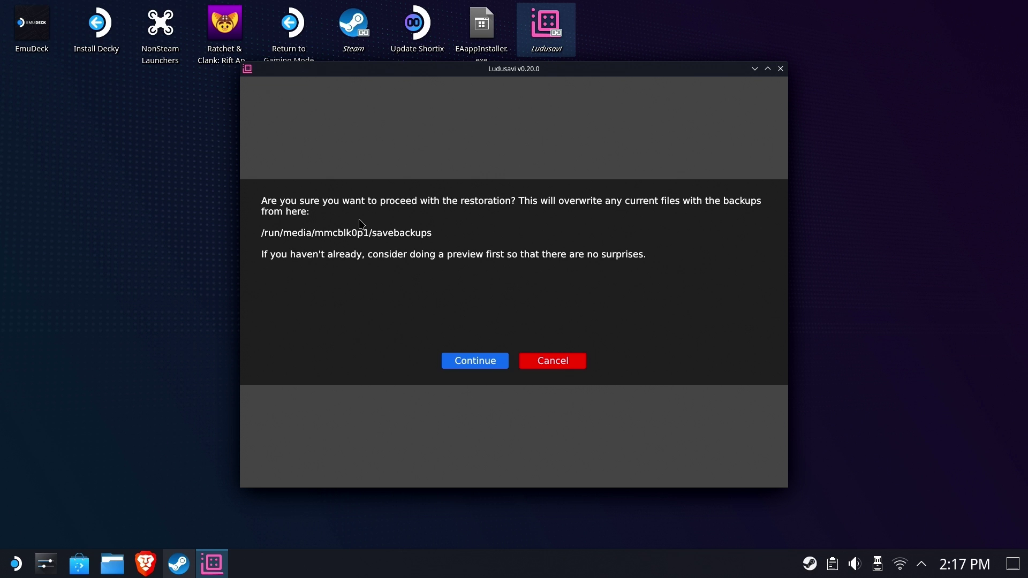
{"action": "left_click", "coordinate": [475, 364]}
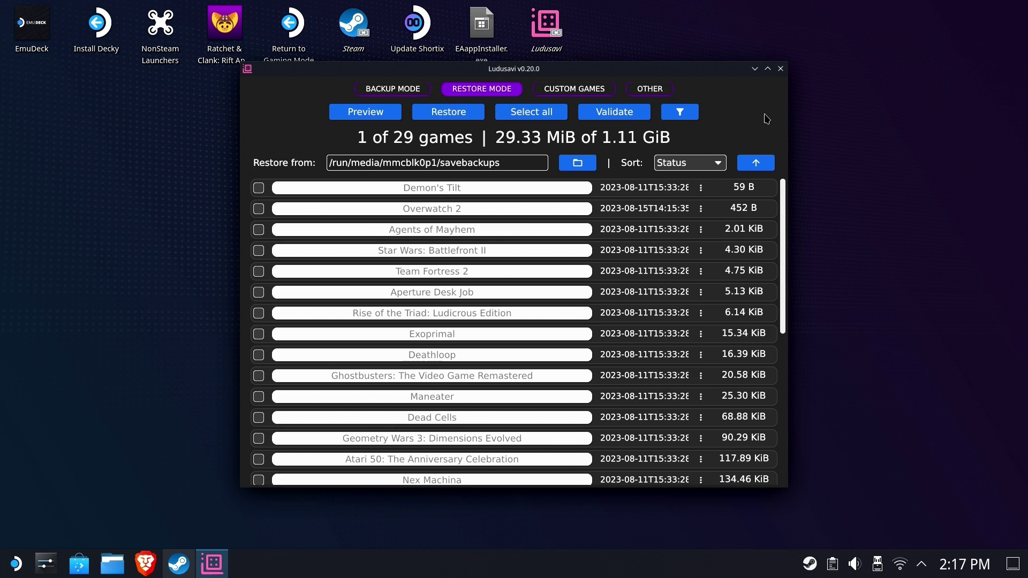
Add an empty custom game entry on the Custom Games page, then delete it
{"action": "left_click", "coordinate": [418, 87]}
{"action": "left_click", "coordinate": [572, 92]}
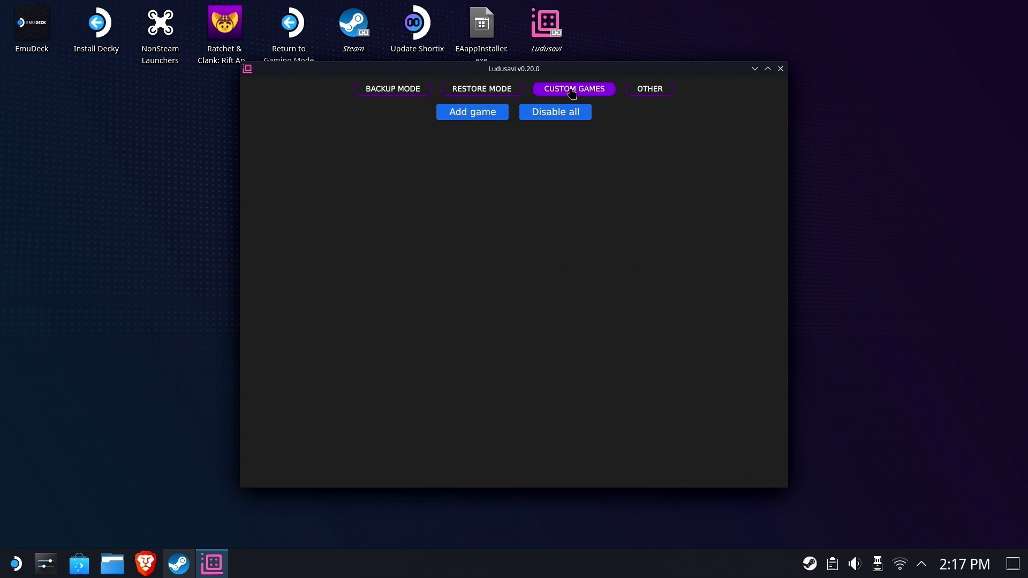
{"action": "left_click", "coordinate": [491, 119]}
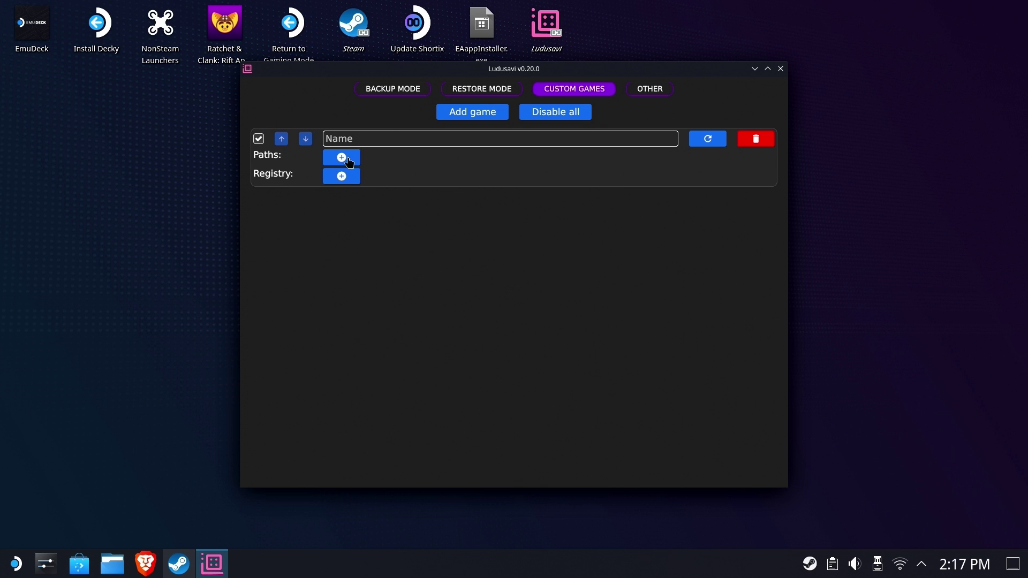
{"action": "left_click", "coordinate": [765, 143]}
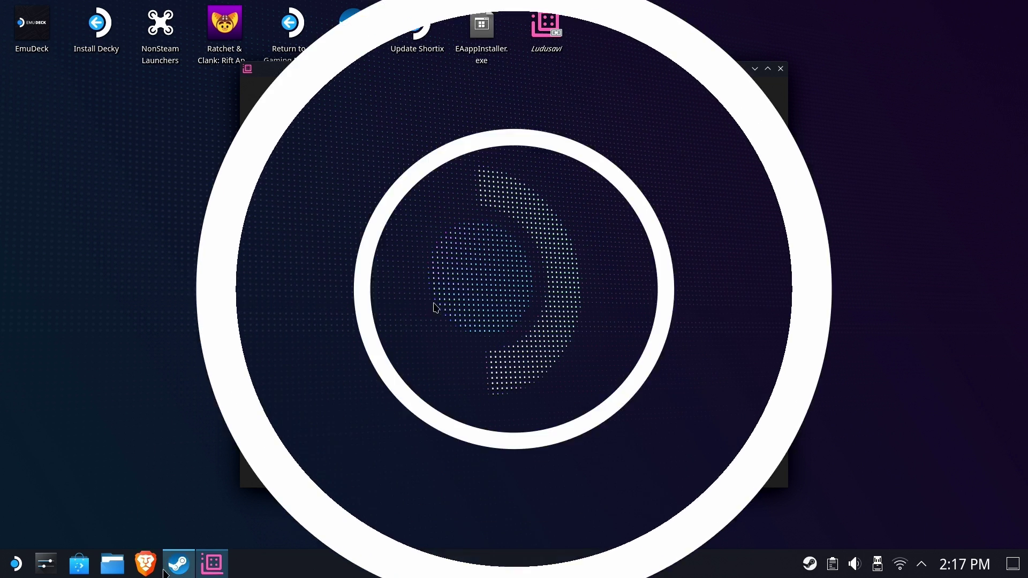
Open the savebackups folder on the 953.6 GiB microSD card in Dolphin
{"action": "left_click", "coordinate": [115, 564]}
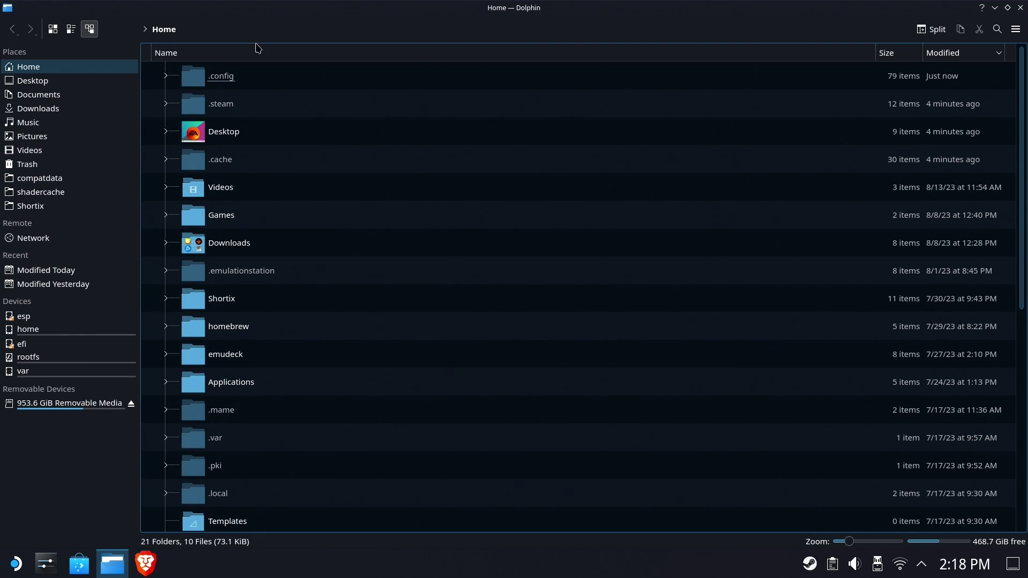
{"action": "left_click", "coordinate": [60, 404]}
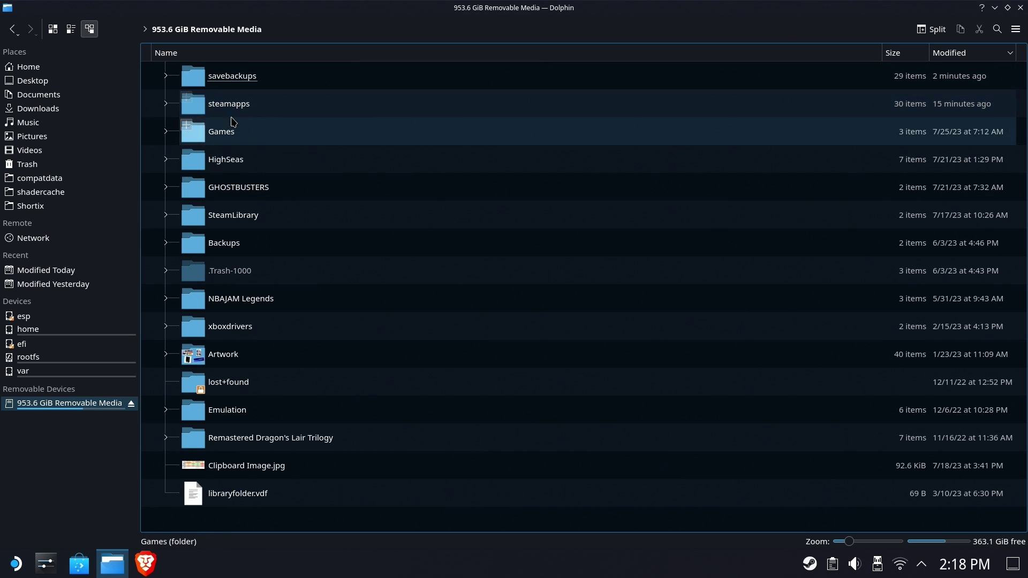
{"action": "left_click", "coordinate": [376, 76]}
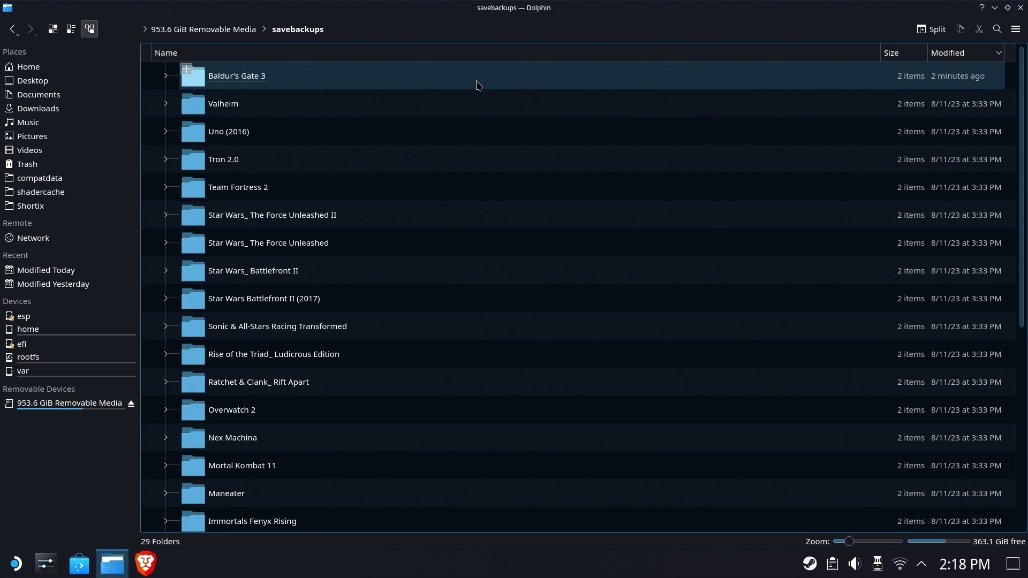
{"action": "scroll", "coordinate": [478, 86], "scroll_direction": "down", "scroll_amount": 4}
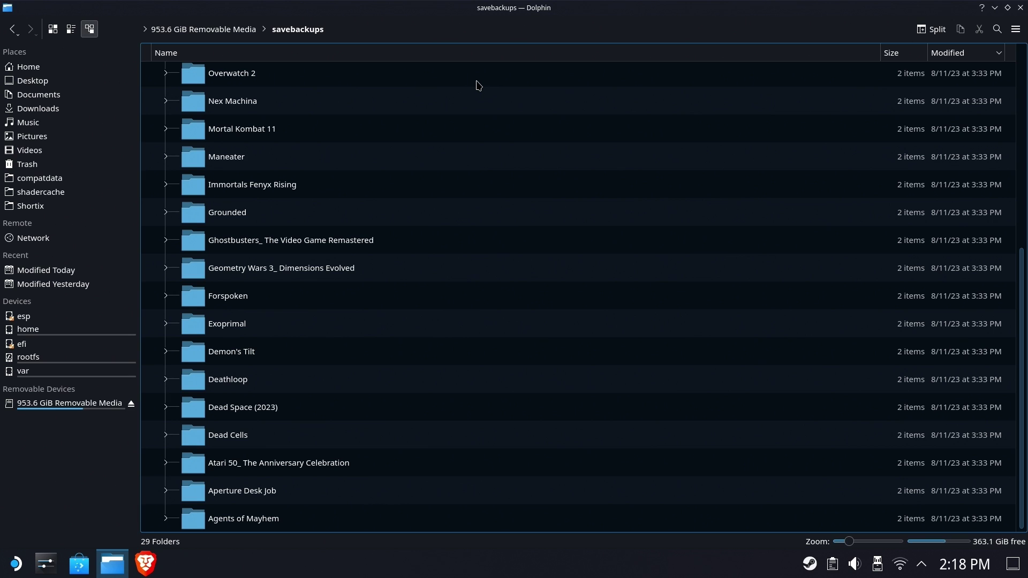
{"action": "scroll", "coordinate": [479, 86], "scroll_direction": "up", "scroll_amount": 4}
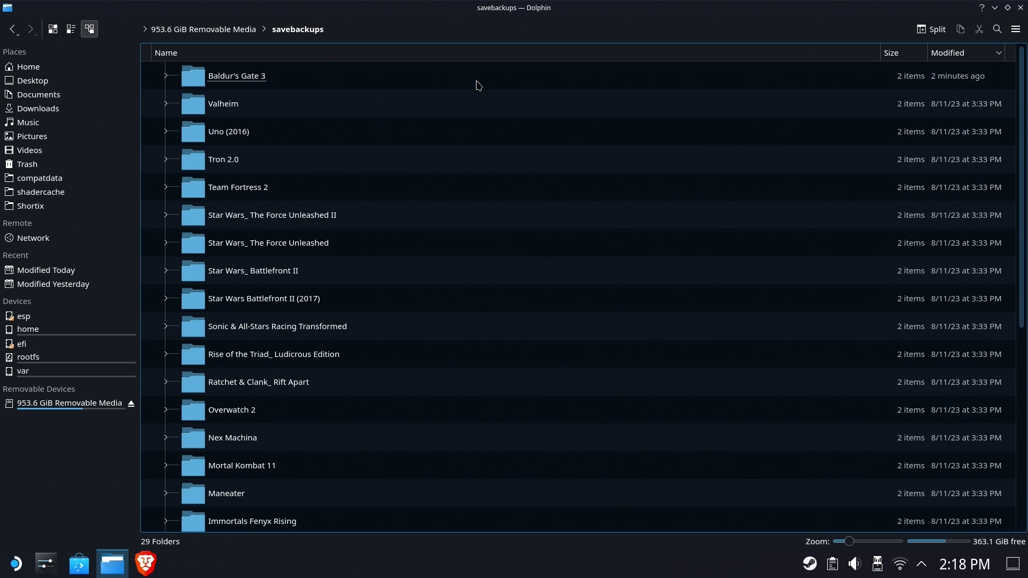
Browse the Baldur's Gate 3 backup through drive-0, home, deck, .local, share and Steam
{"action": "left_click", "coordinate": [242, 78]}
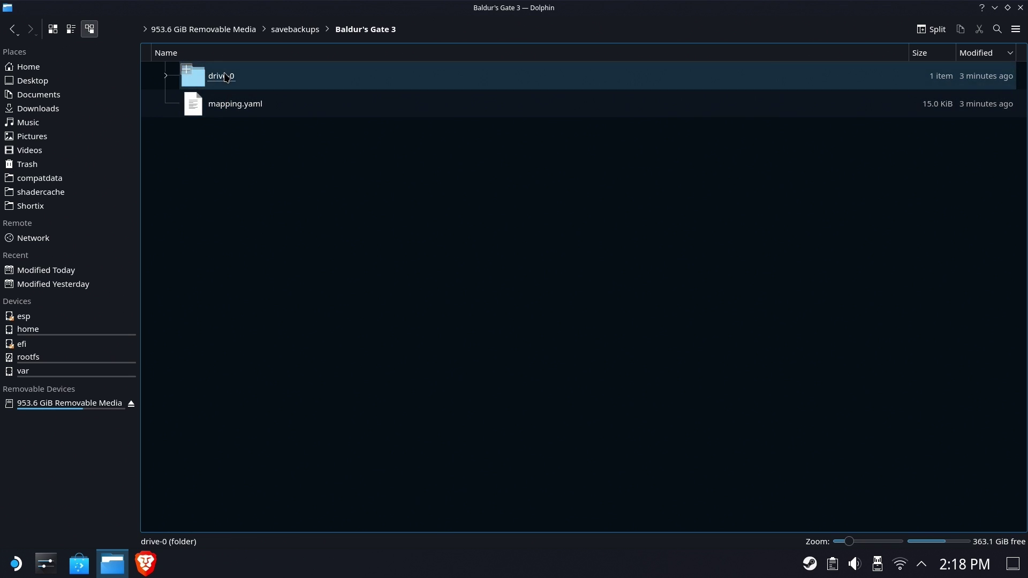
{"action": "left_click", "coordinate": [224, 77]}
{"action": "left_click", "coordinate": [234, 80]}
{"action": "left_click", "coordinate": [222, 88]}
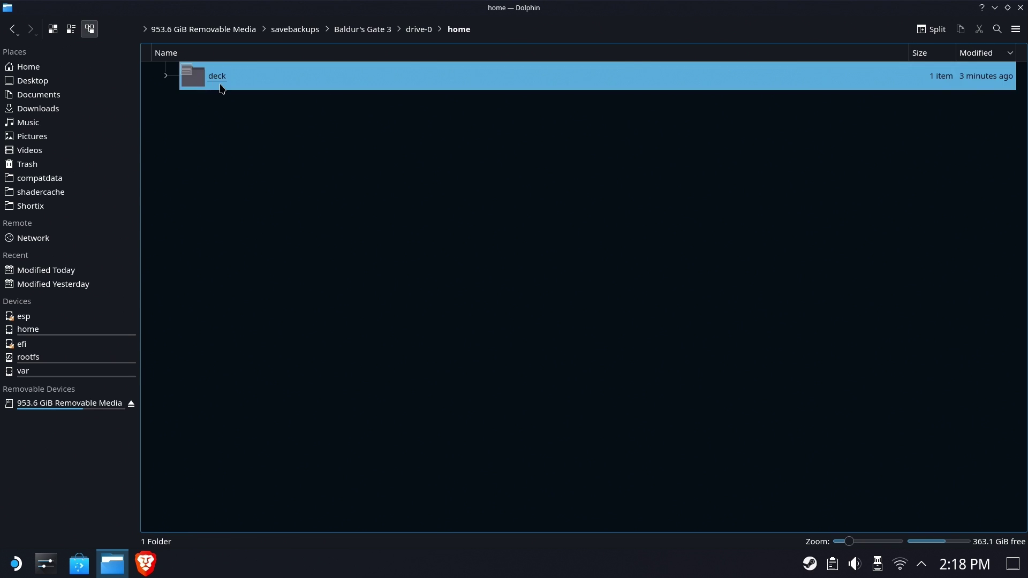
{"action": "left_click", "coordinate": [230, 87]}
{"action": "left_click", "coordinate": [232, 88]}
{"action": "left_click", "coordinate": [229, 88]}
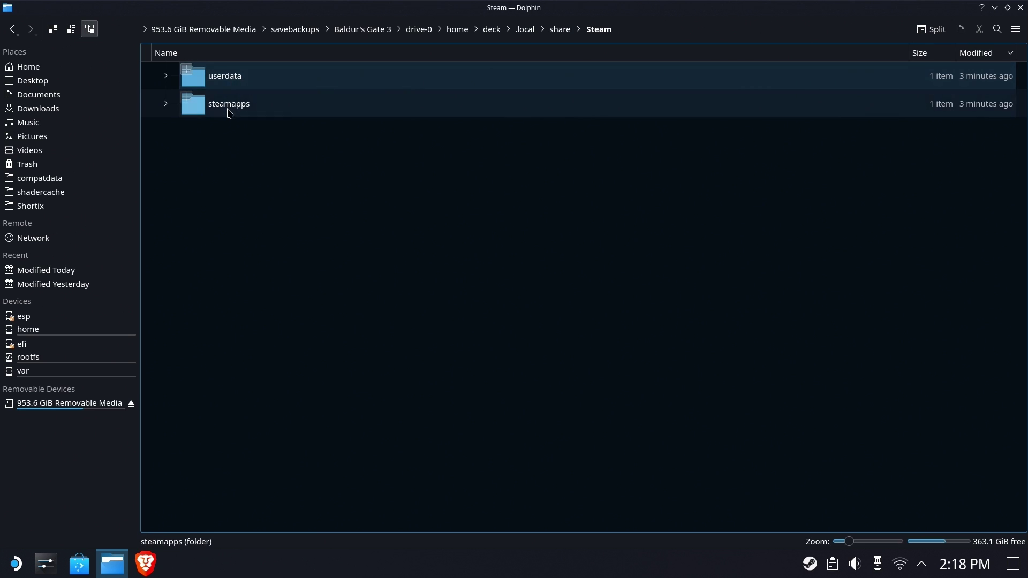
Continue into userdata, 1086940, remote, _SAVE_Public, Savegames and the Story saves folder
{"action": "left_click", "coordinate": [230, 78]}
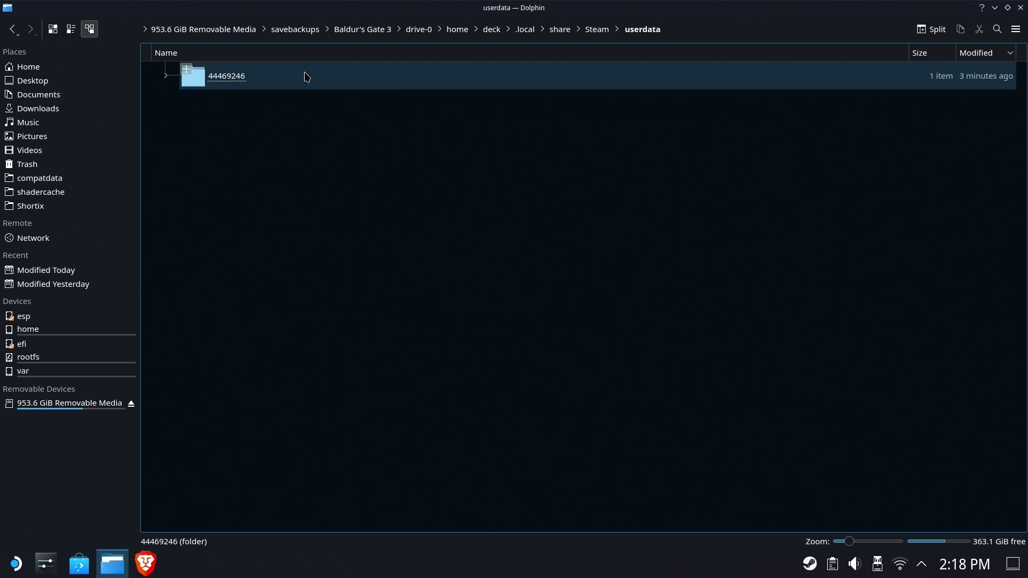
{"action": "left_click", "coordinate": [235, 81]}
{"action": "left_click", "coordinate": [223, 78]}
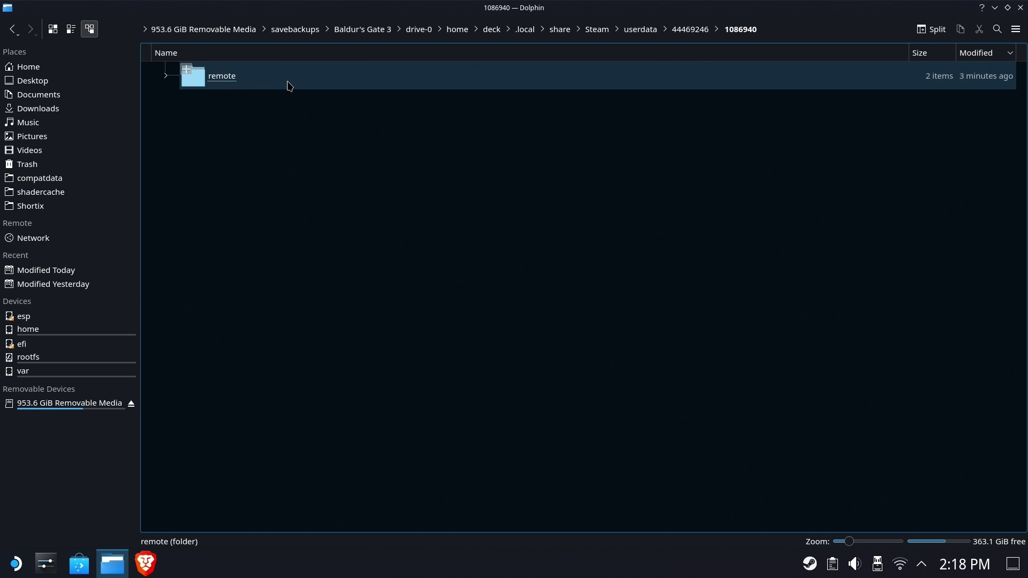
{"action": "left_click", "coordinate": [227, 87]}
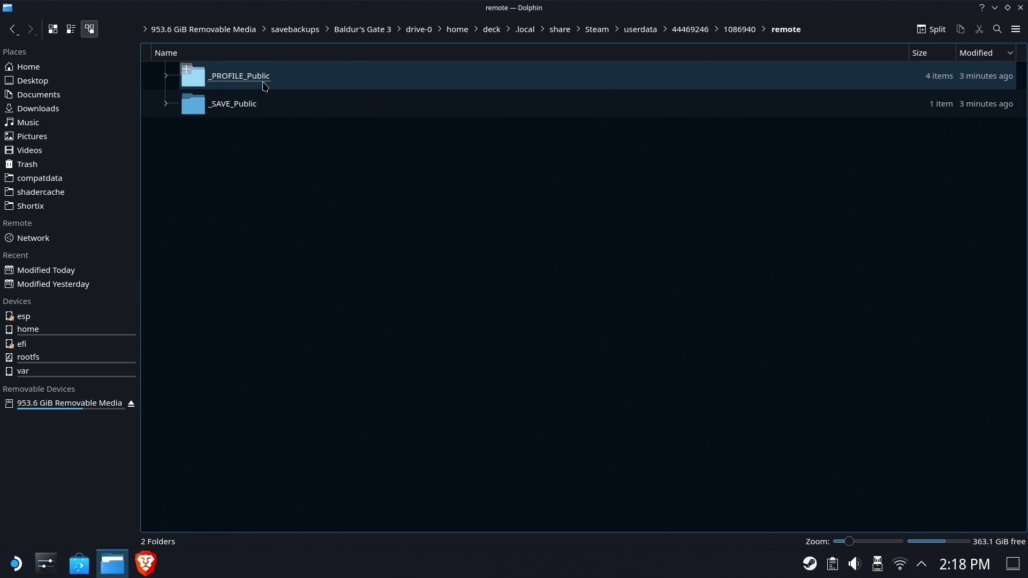
{"action": "left_click", "coordinate": [231, 104]}
{"action": "left_click", "coordinate": [240, 81]}
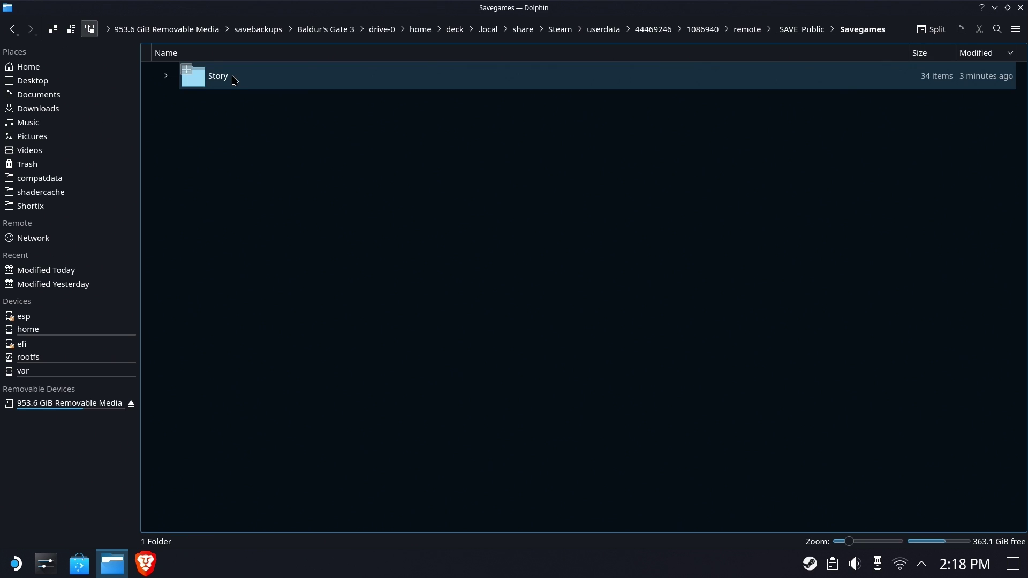
{"action": "left_click", "coordinate": [234, 80]}
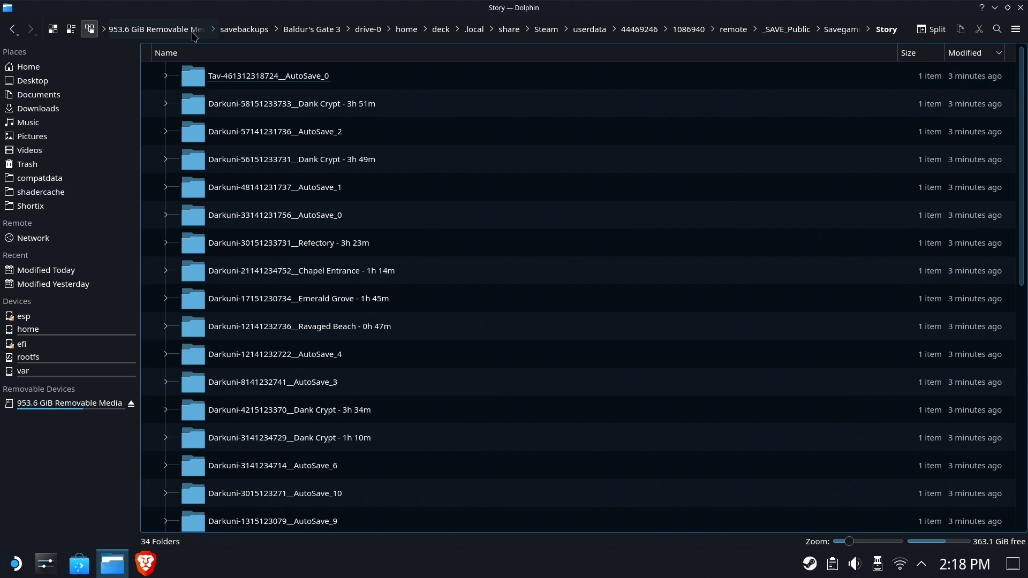
Return to savebackups, sort the folders by Name, and open the Ghostbusters backup
{"action": "left_click", "coordinate": [248, 29]}
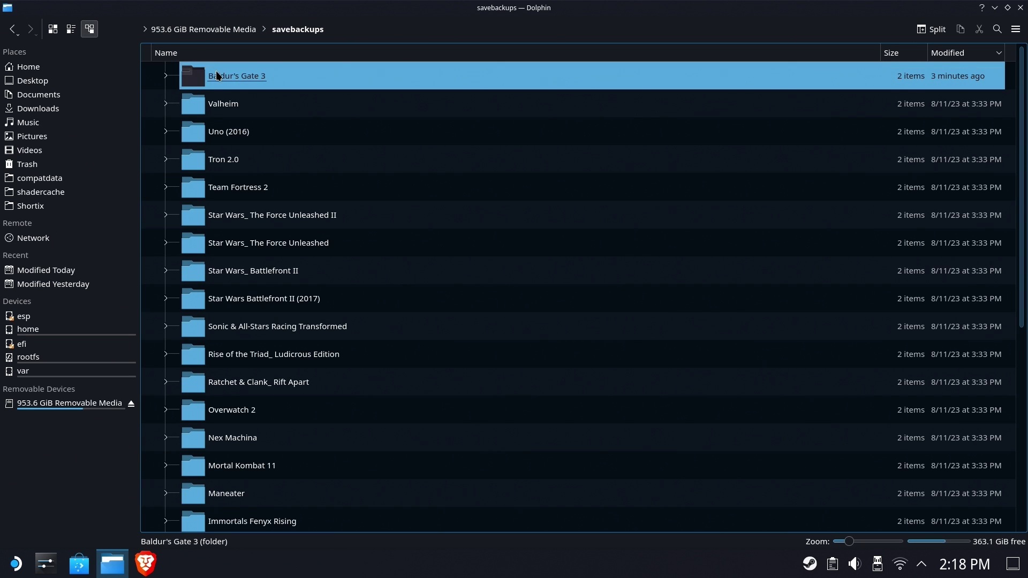
{"action": "left_click", "coordinate": [293, 52]}
{"action": "scroll", "coordinate": [290, 161], "scroll_direction": "down", "scroll_amount": 4}
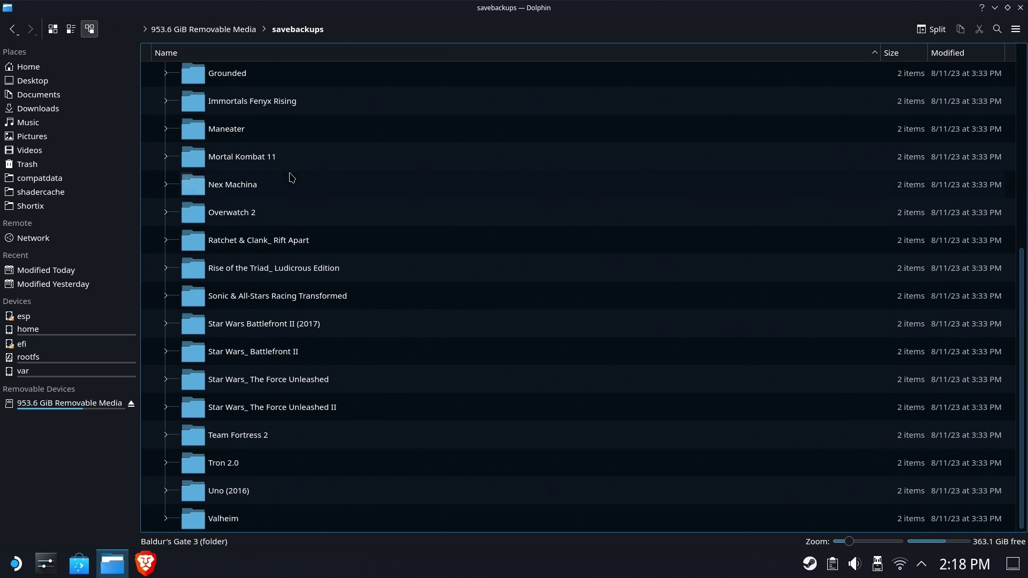
{"action": "scroll", "coordinate": [294, 172], "scroll_direction": "up", "scroll_amount": 2}
{"action": "scroll", "coordinate": [294, 172], "scroll_direction": "up", "scroll_amount": 1}
{"action": "left_click", "coordinate": [278, 261]}
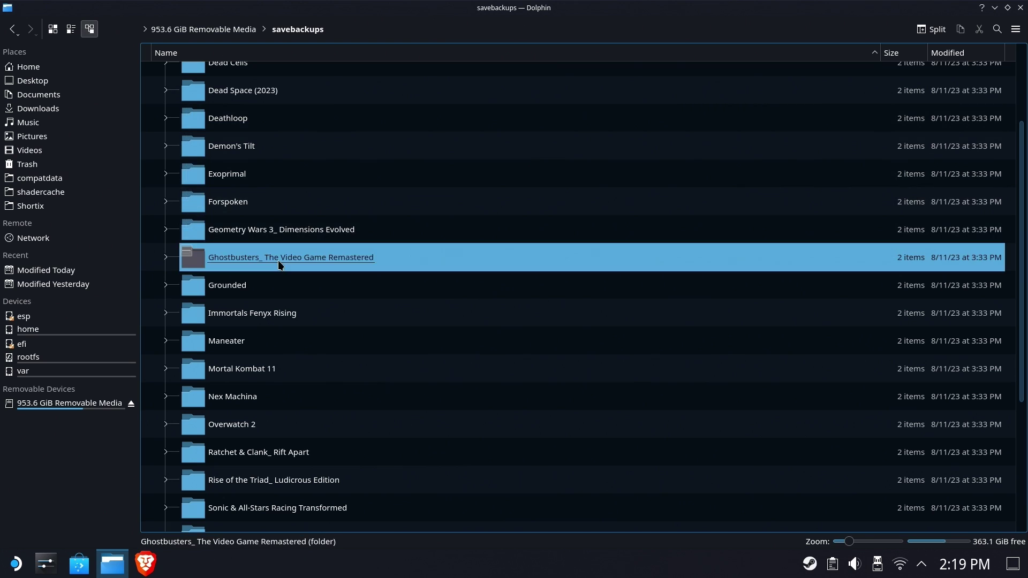
Browse the Ghostbusters backup through drive-0, home, deck, .local, share, Steam, steamapps to compatdata
{"action": "left_click", "coordinate": [223, 75]}
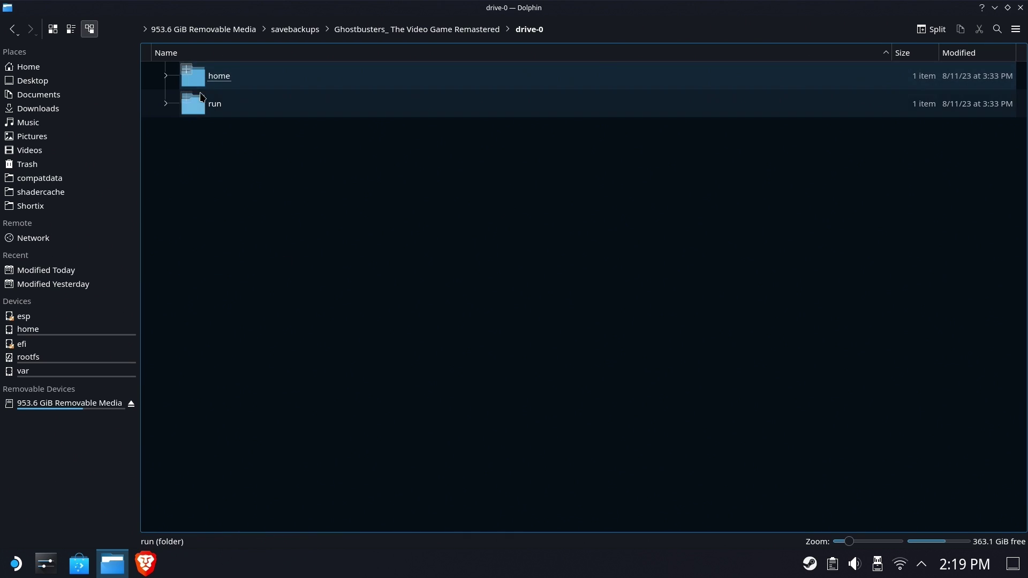
{"action": "left_click", "coordinate": [213, 77]}
{"action": "left_click", "coordinate": [213, 76]}
{"action": "left_click", "coordinate": [233, 77]}
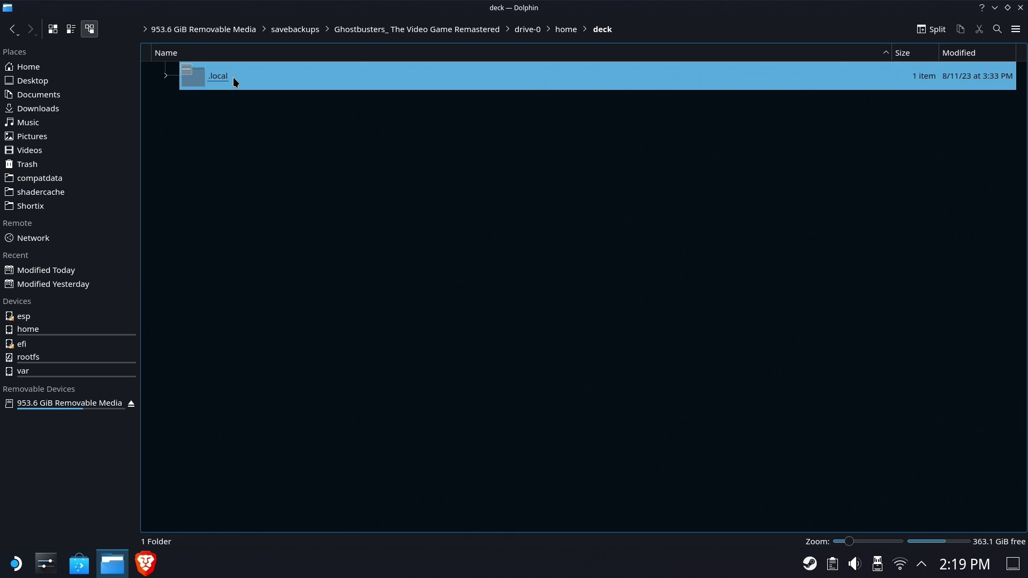
{"action": "left_click", "coordinate": [244, 79]}
{"action": "left_click", "coordinate": [247, 77]}
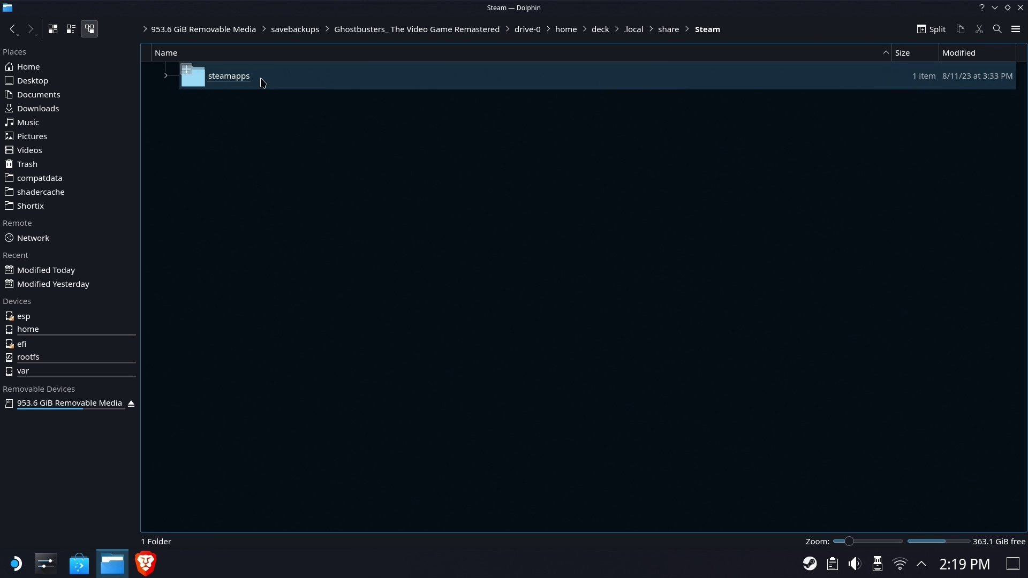
{"action": "left_click", "coordinate": [262, 82]}
{"action": "left_click", "coordinate": [263, 83]}
Continue into 1449280, pfx, drive_c, users, steamuser, Documents and the GHOSTBUSTERS save folder
{"action": "left_click", "coordinate": [265, 84]}
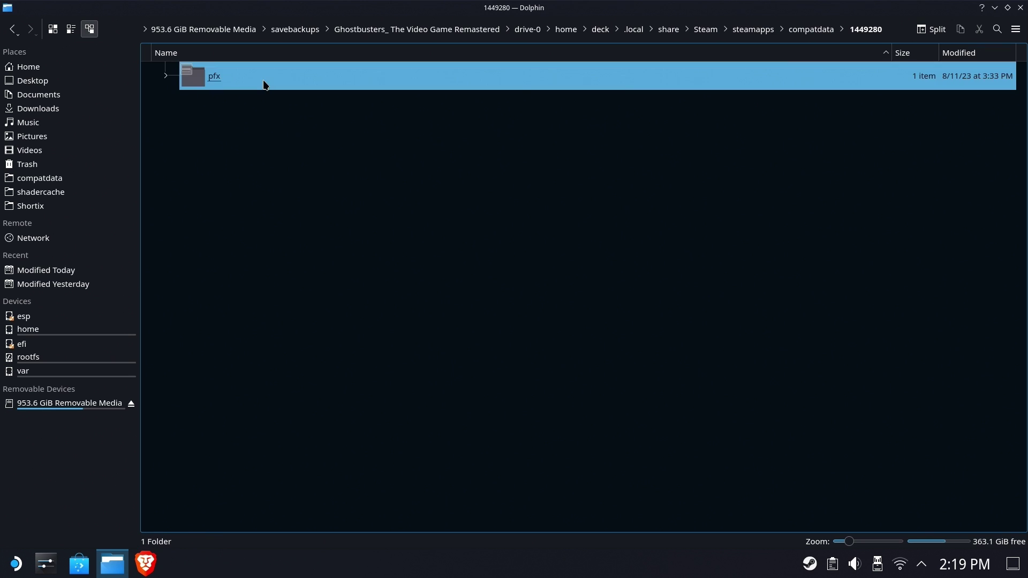
{"action": "left_click", "coordinate": [264, 84]}
{"action": "left_click", "coordinate": [266, 85]}
{"action": "left_click", "coordinate": [264, 84]}
{"action": "left_click", "coordinate": [264, 84]}
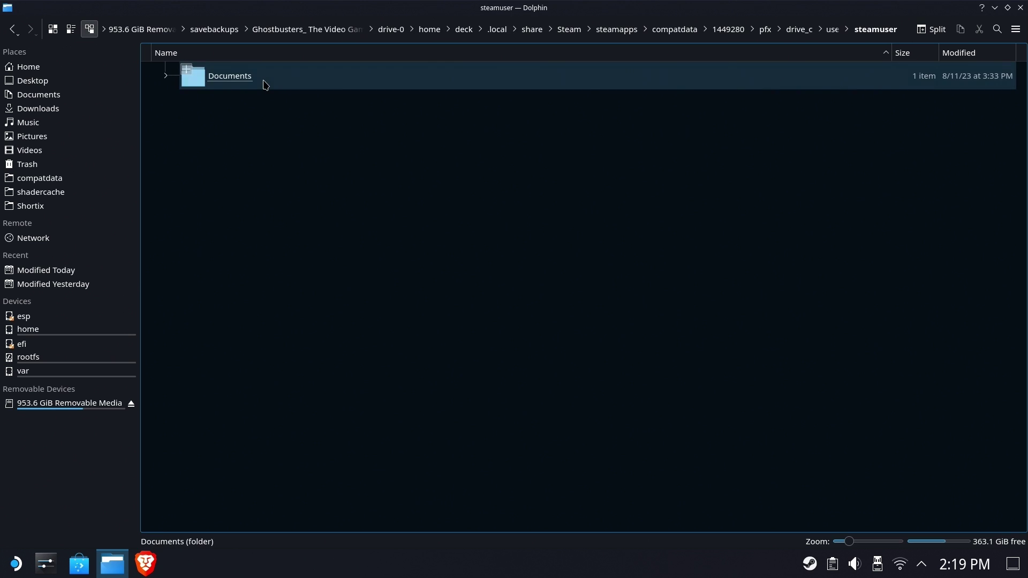
{"action": "left_click", "coordinate": [265, 85]}
{"action": "left_click", "coordinate": [284, 80]}
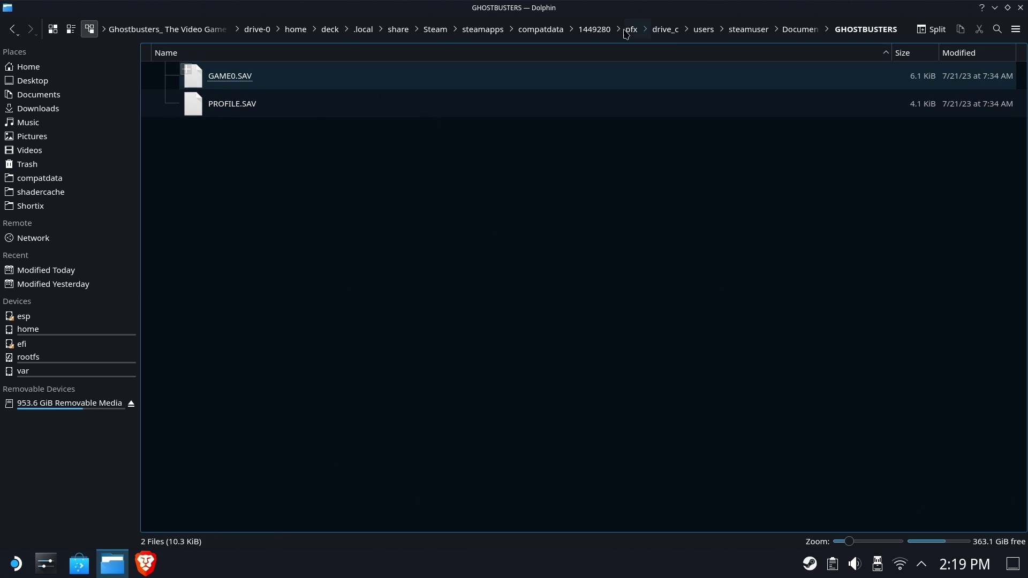
Jump back to drive_c and reopen GHOSTBUSTERS via users, steamuser and Documents
{"action": "left_click", "coordinate": [665, 34]}
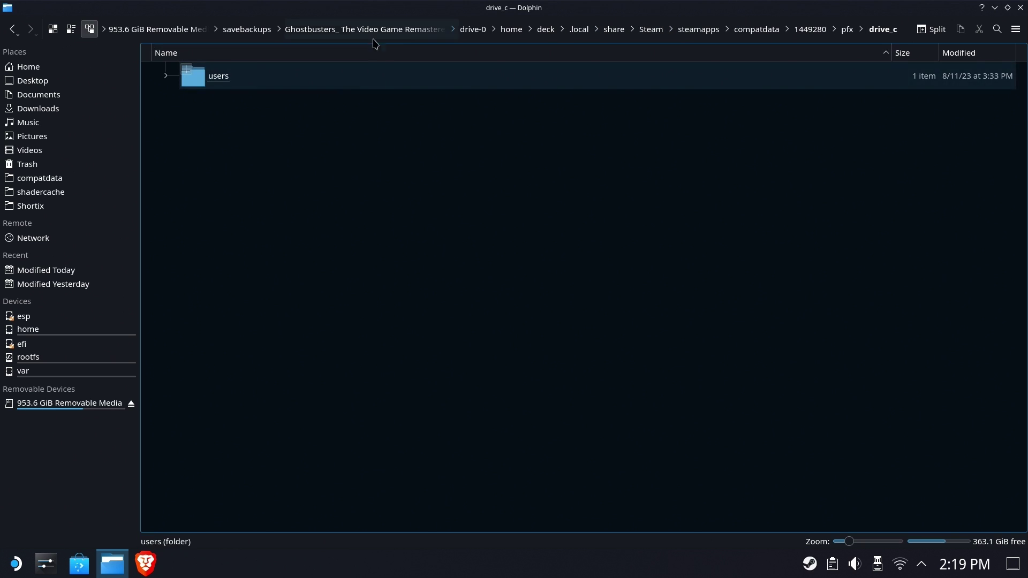
{"action": "left_click", "coordinate": [251, 79]}
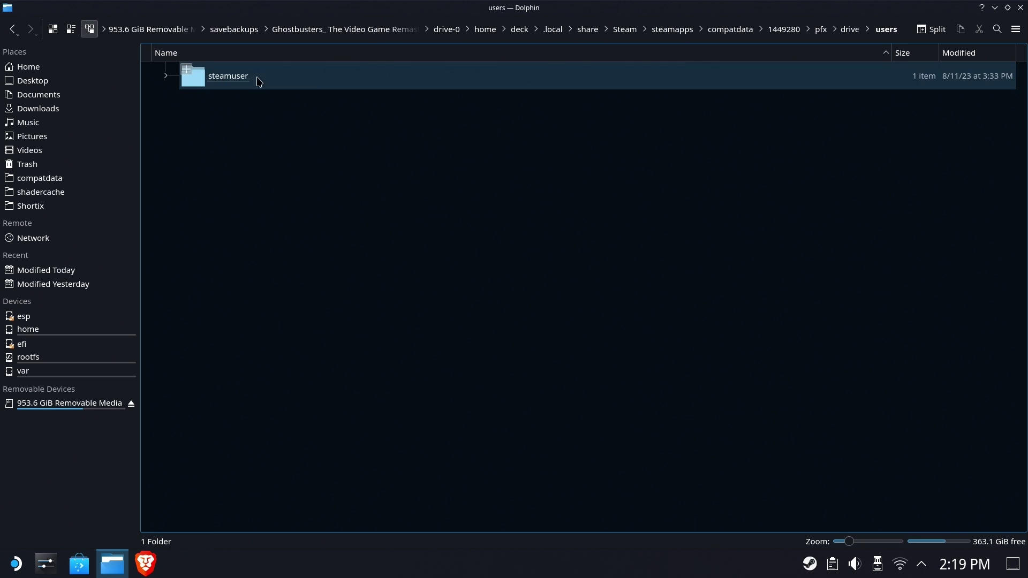
{"action": "left_click", "coordinate": [219, 85]}
{"action": "left_click", "coordinate": [232, 83]}
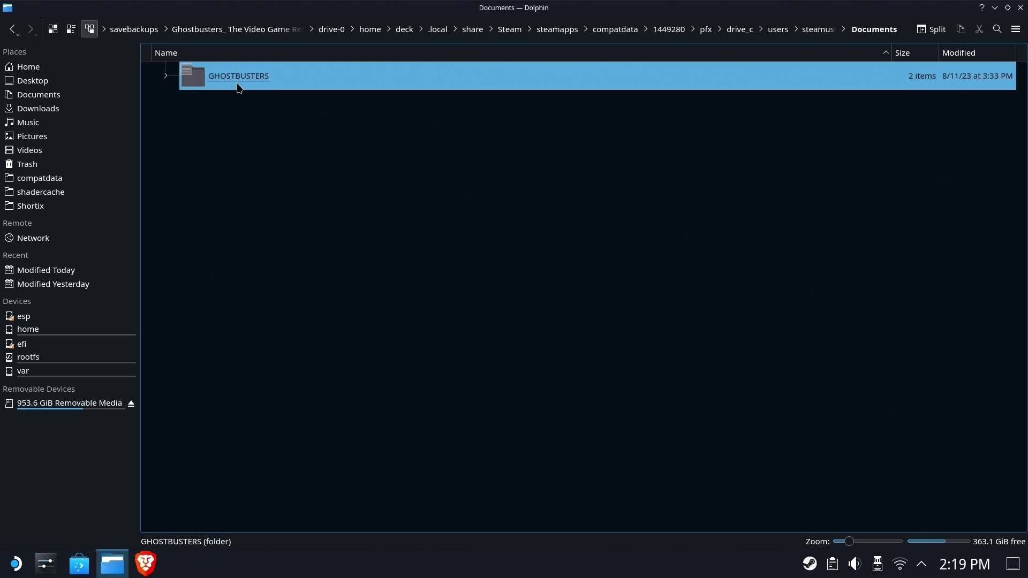
{"action": "left_click", "coordinate": [239, 87]}
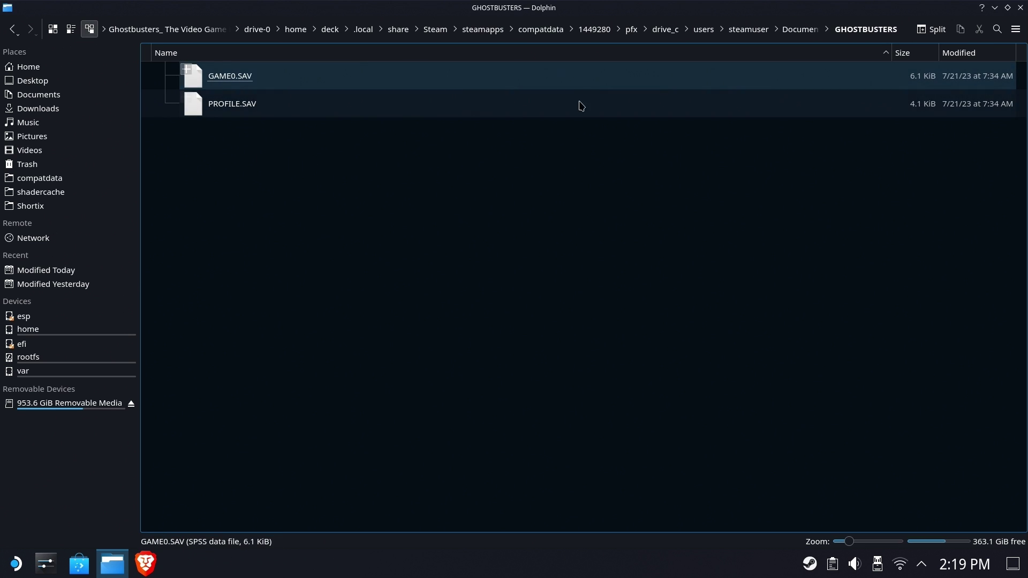
Select GAME0.SAV and PROFILE.SAV, deselect them, and close Dolphin
{"action": "left_click_drag", "start_coordinate": [367, 168], "coordinate": [237, 71]}
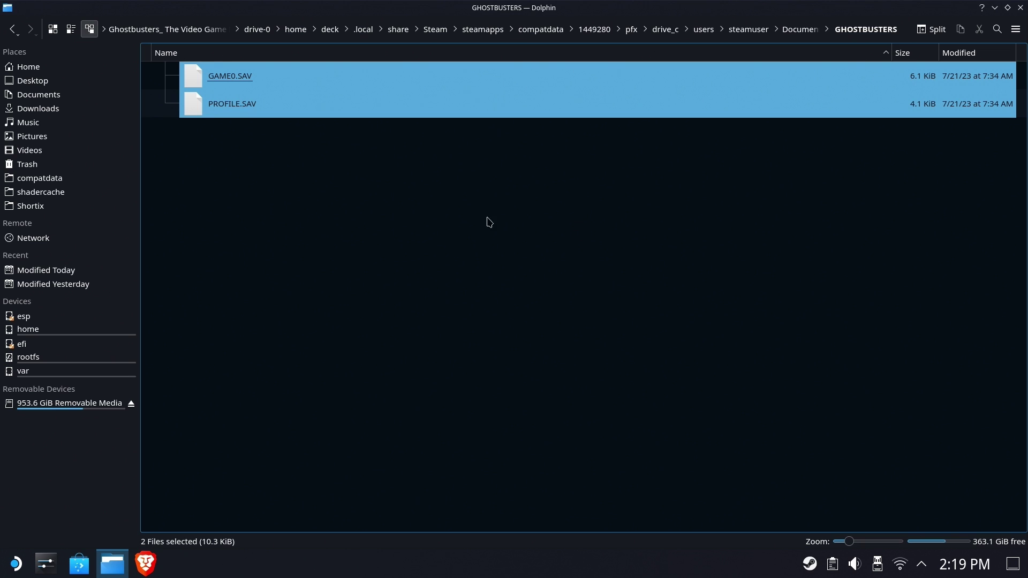
{"action": "left_click", "coordinate": [316, 167]}
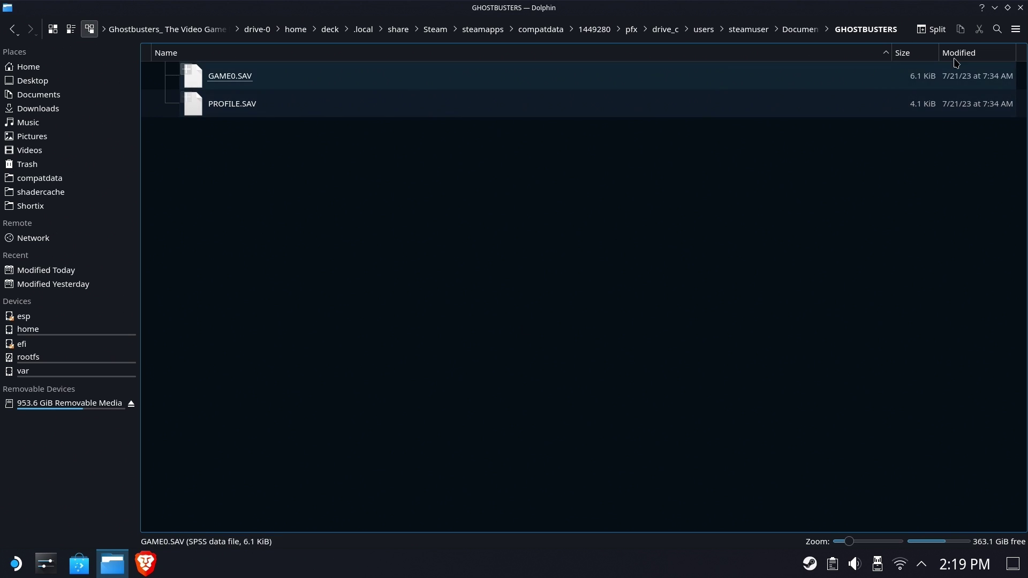
{"action": "left_click", "coordinate": [1021, 7]}
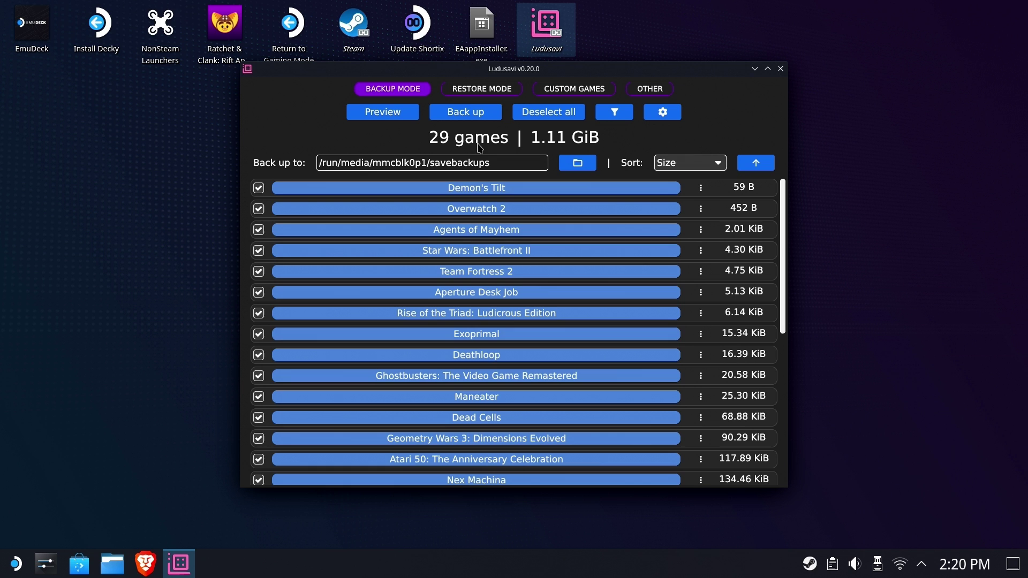
Go to the microSD savebackups folder and permanently delete the Demon's Tilt backup folder
{"action": "left_click", "coordinate": [112, 564]}
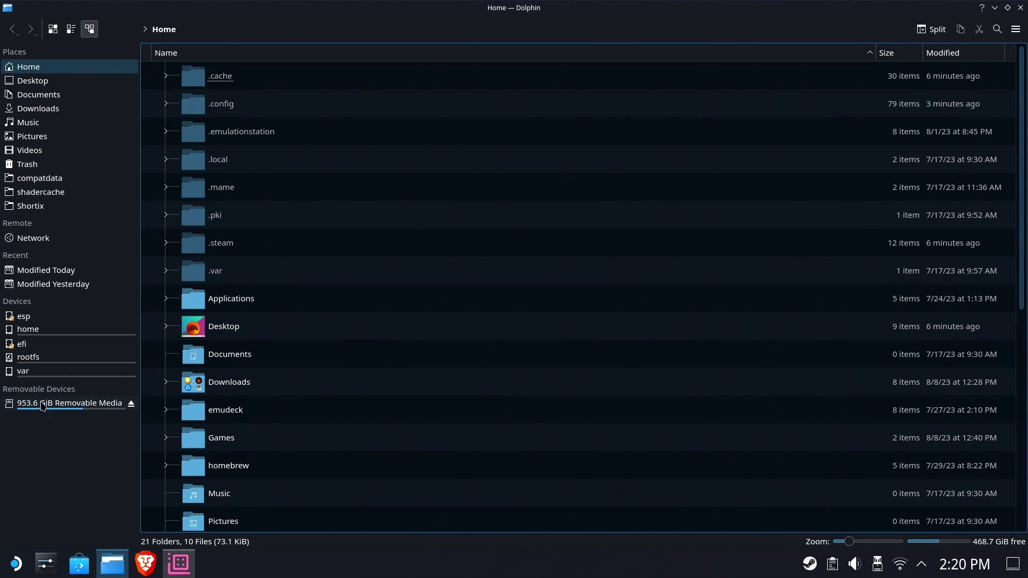
{"action": "left_click", "coordinate": [41, 406]}
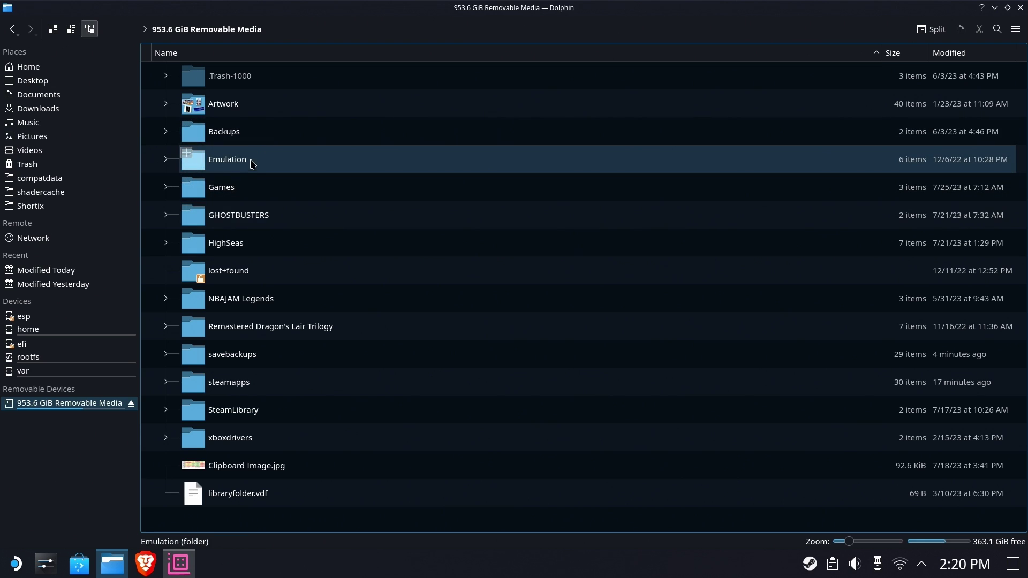
{"action": "left_click", "coordinate": [269, 358]}
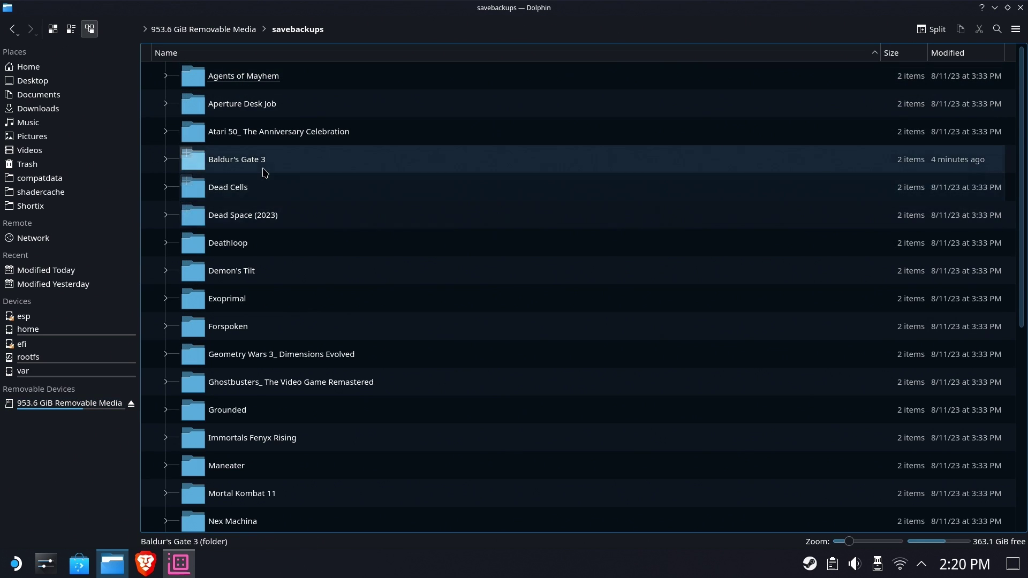
{"action": "left_click", "coordinate": [244, 270]}
{"action": "right_click", "coordinate": [244, 271]}
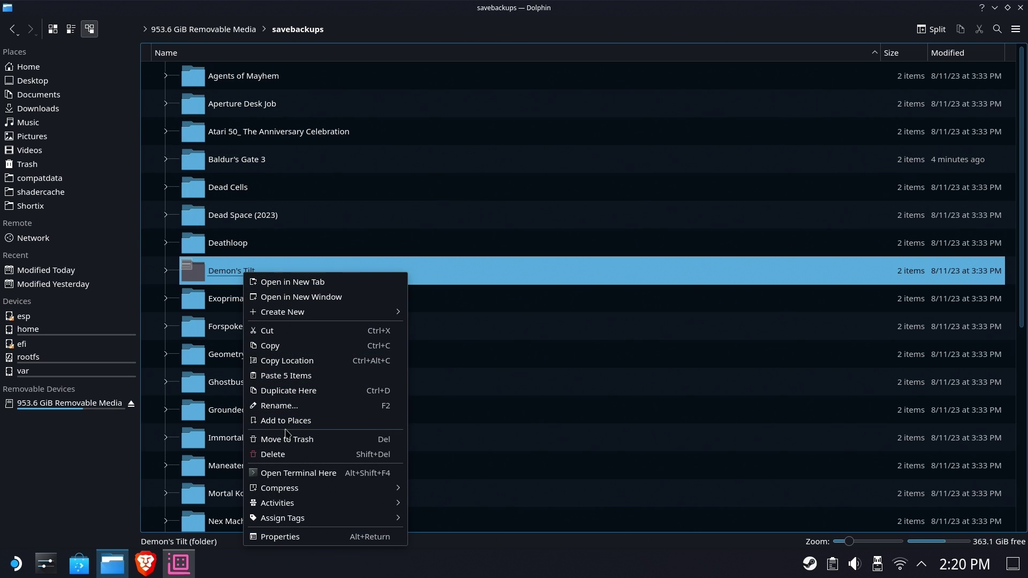
{"action": "left_click", "coordinate": [298, 455]}
{"action": "left_click", "coordinate": [542, 310]}
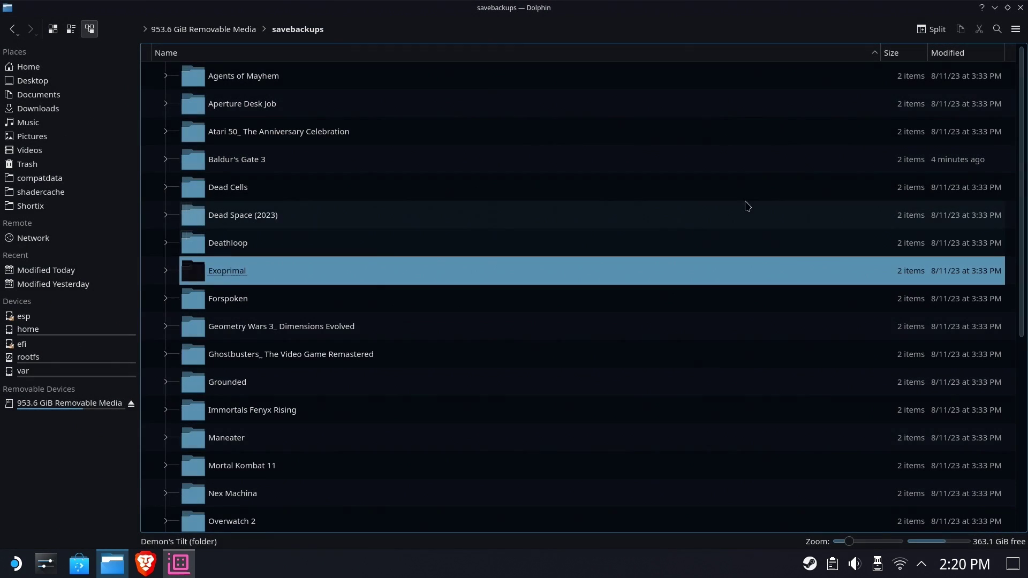
Minimize Dolphin, then run a backup Preview in Ludusavi, toggling the filter options
{"action": "left_click", "coordinate": [995, 8]}
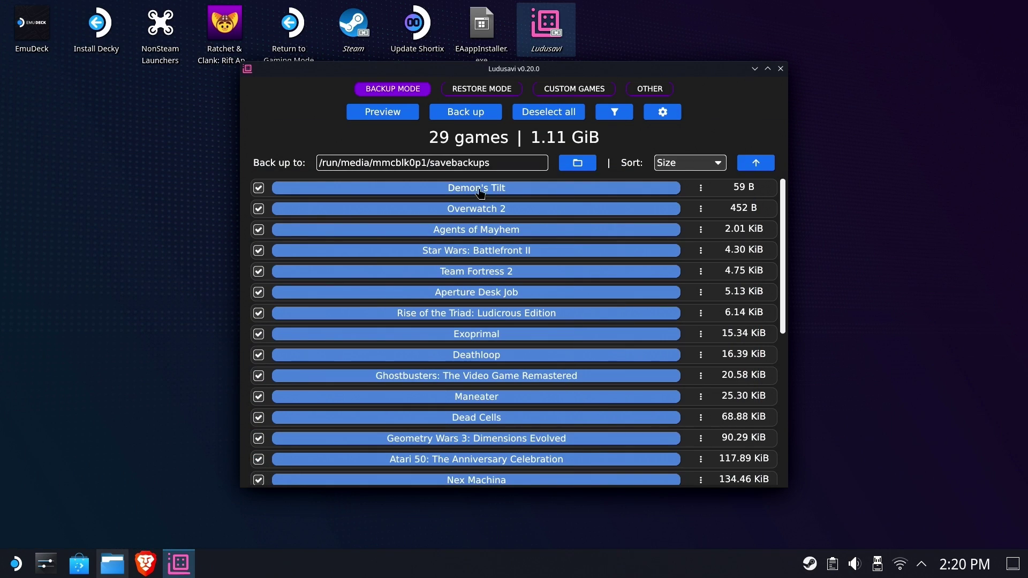
{"action": "left_click", "coordinate": [370, 114]}
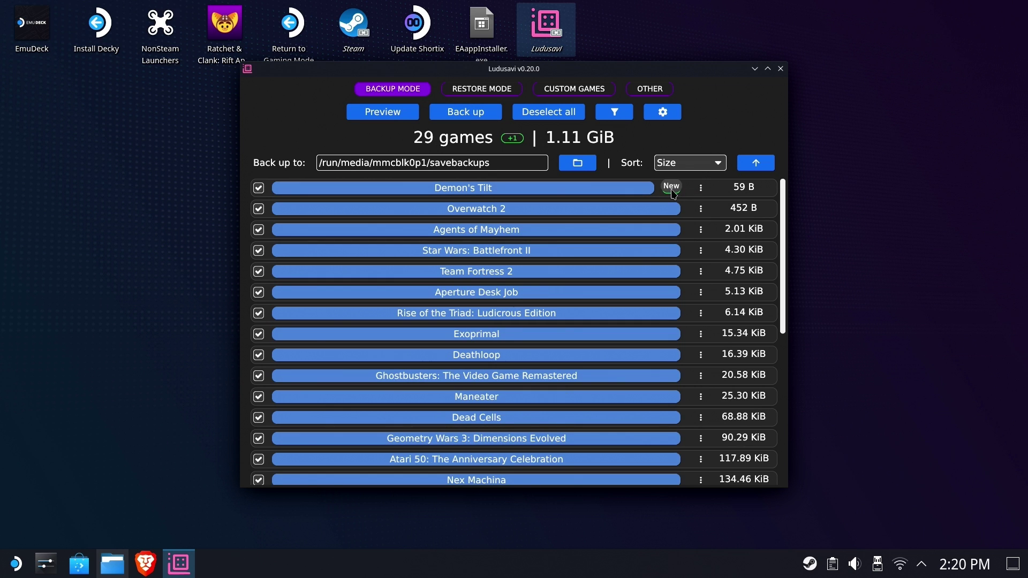
{"action": "scroll", "coordinate": [602, 242], "scroll_direction": "down", "scroll_amount": 8}
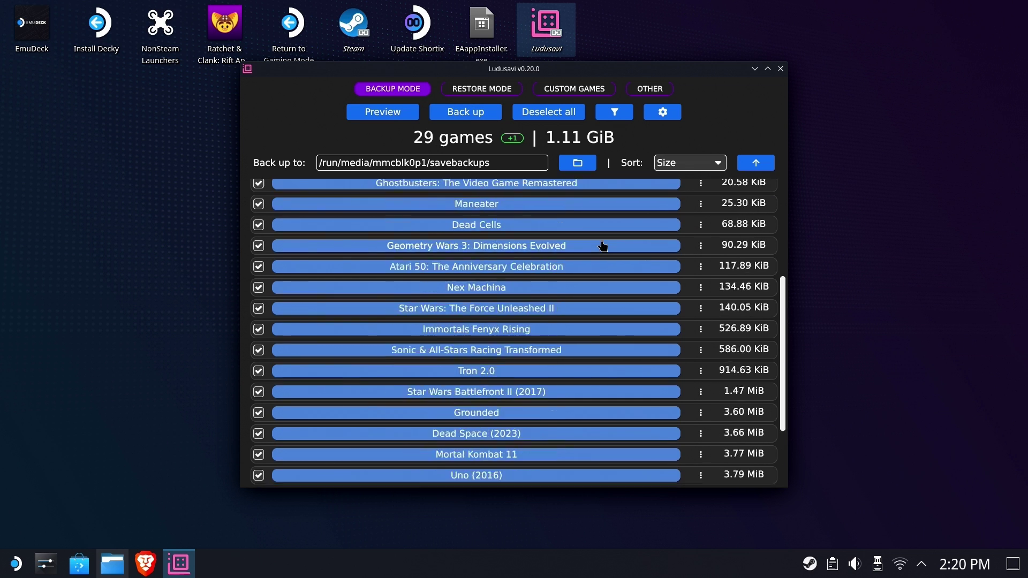
{"action": "scroll", "coordinate": [602, 242], "scroll_direction": "up", "scroll_amount": 8}
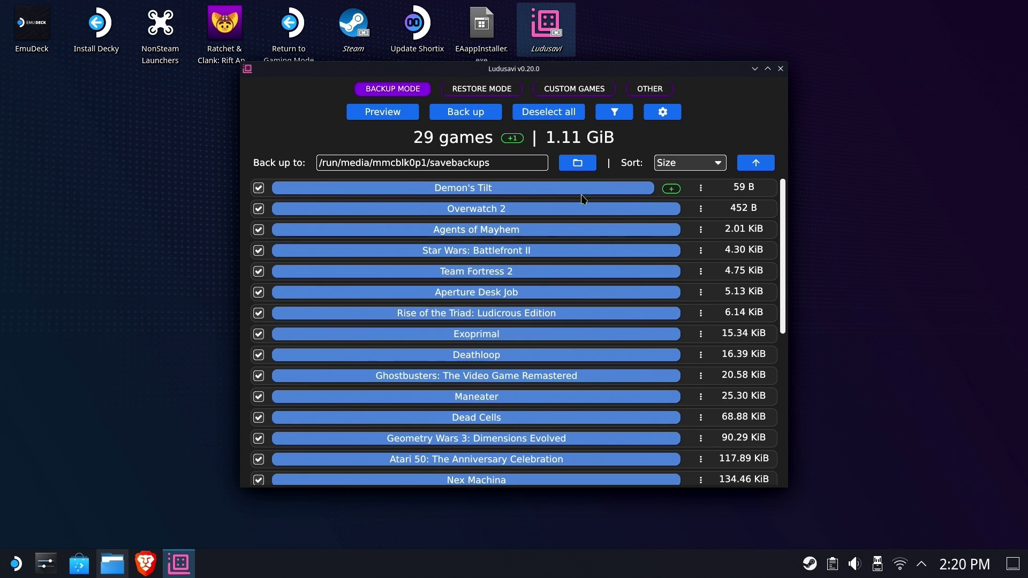
{"action": "left_click", "coordinate": [625, 112]}
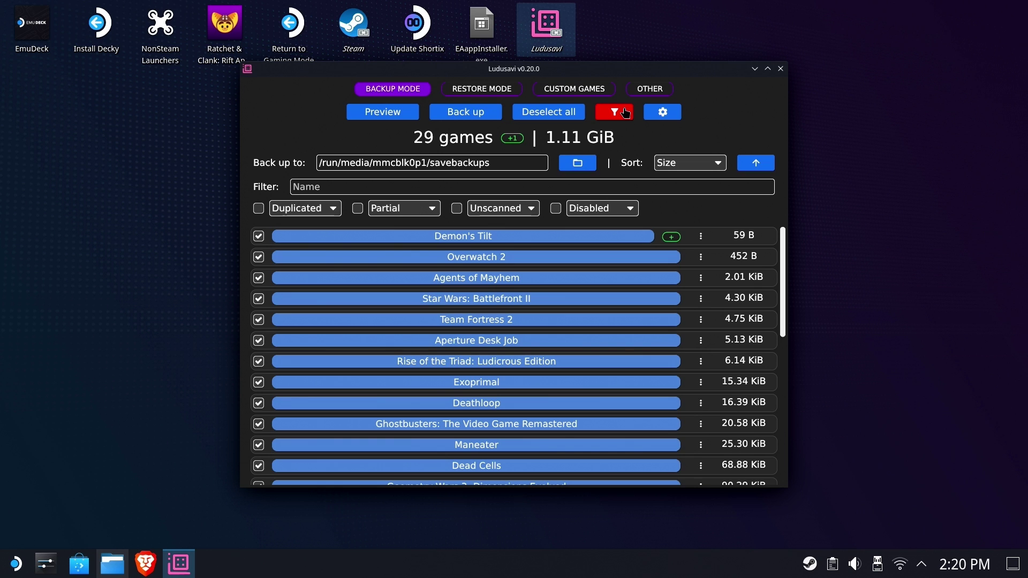
{"action": "left_click", "coordinate": [625, 113]}
Sort the game list by Status and flip the sort direction twice
{"action": "left_click", "coordinate": [676, 169]}
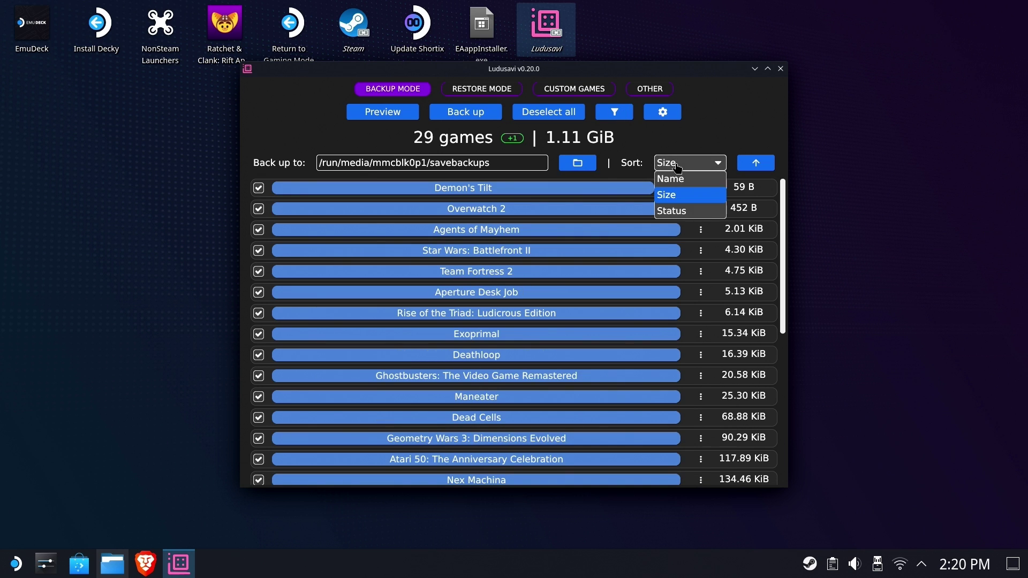
{"action": "left_click", "coordinate": [673, 212]}
{"action": "left_click", "coordinate": [676, 163]}
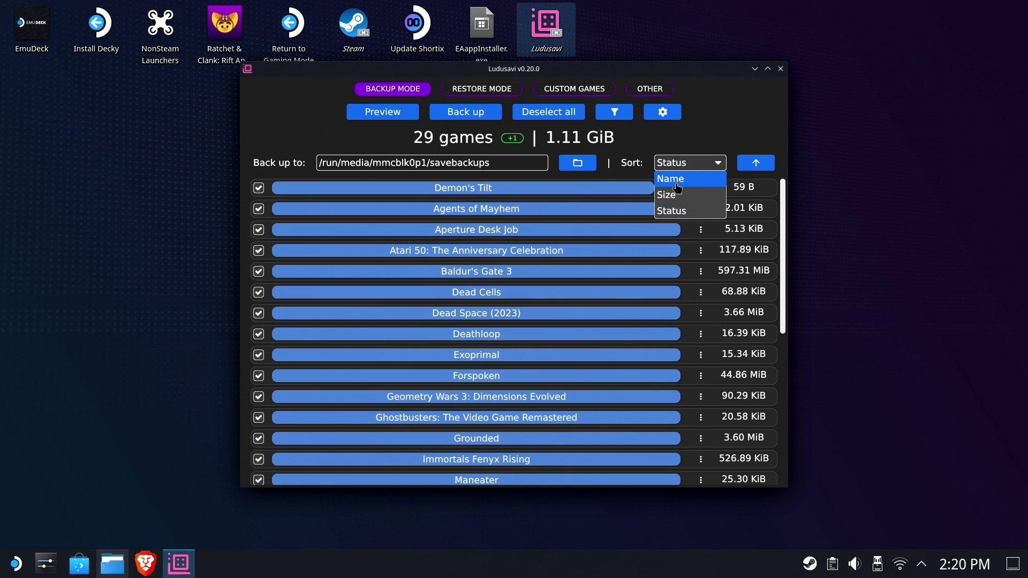
{"action": "left_click", "coordinate": [676, 212]}
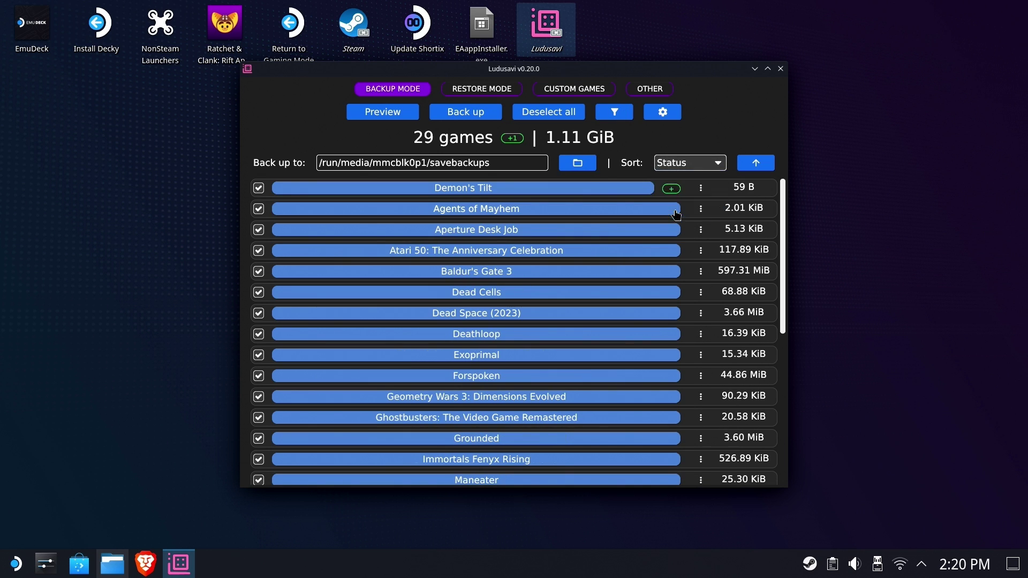
{"action": "left_click", "coordinate": [762, 168]}
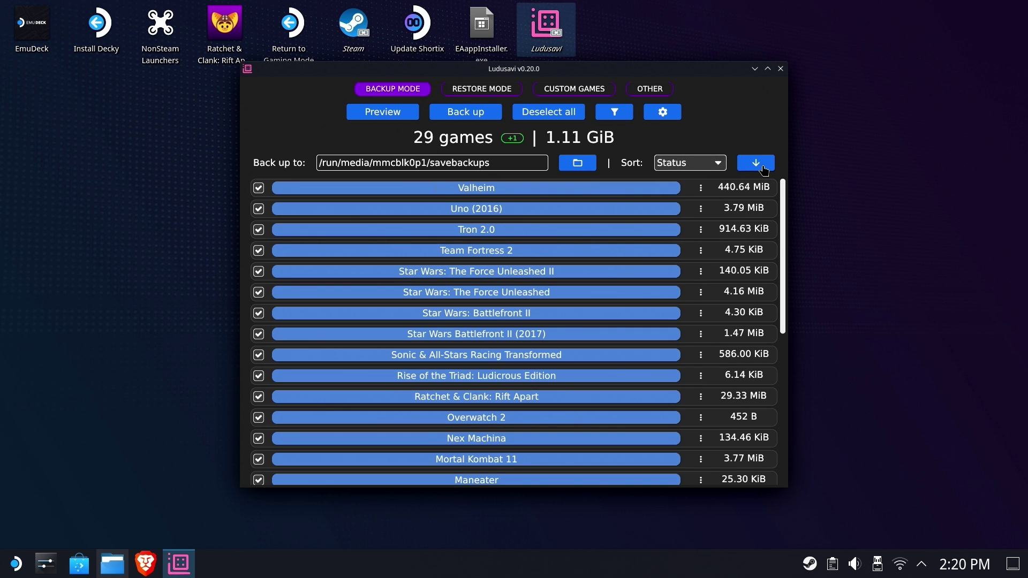
{"action": "left_click", "coordinate": [763, 168]}
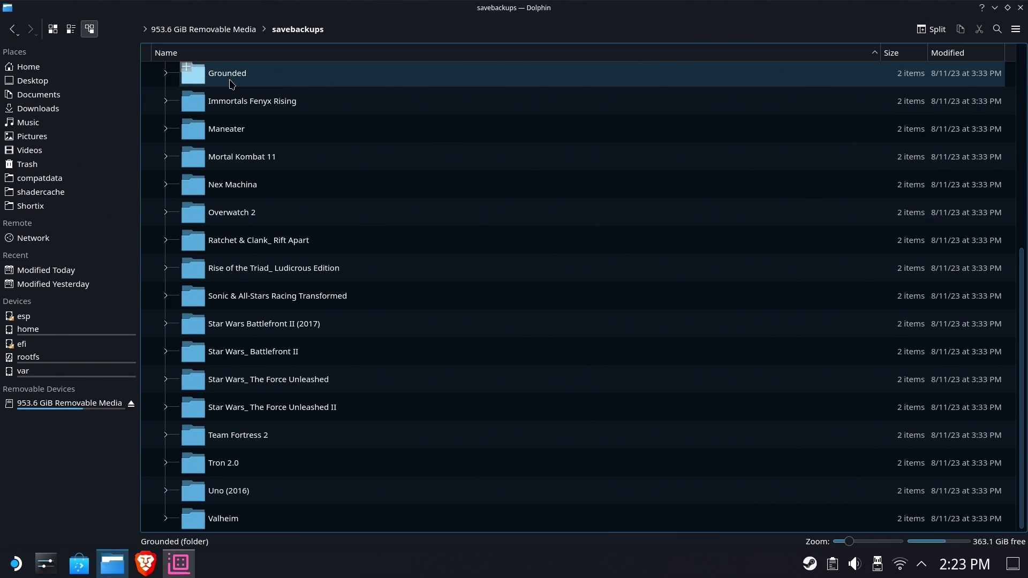
Leave the Grounded folder and navigate via savebackups into Star Wars_ The Force Unleashed II
{"action": "double_click", "coordinate": [252, 80]}
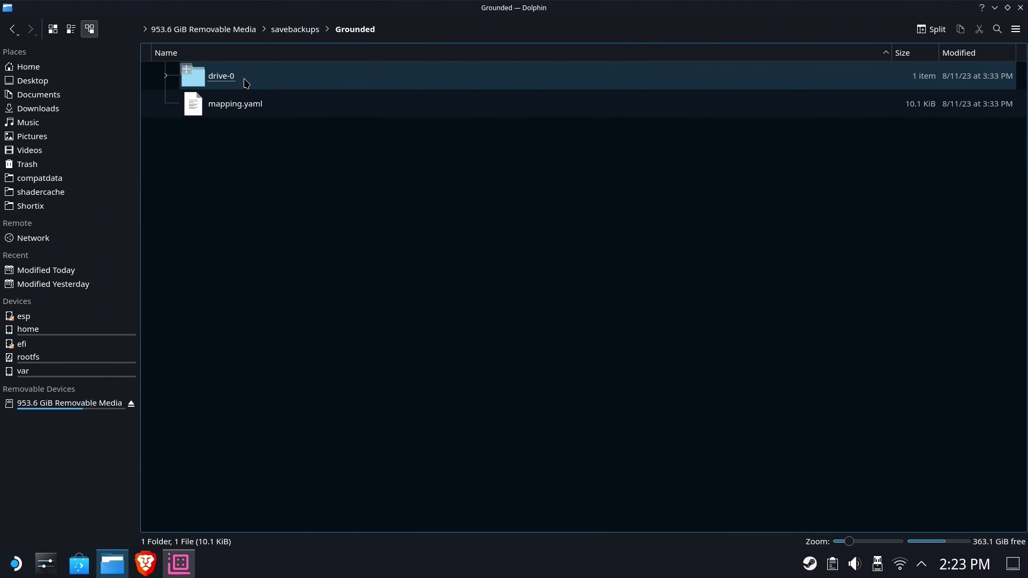
{"action": "key", "text": "BackSpace"}
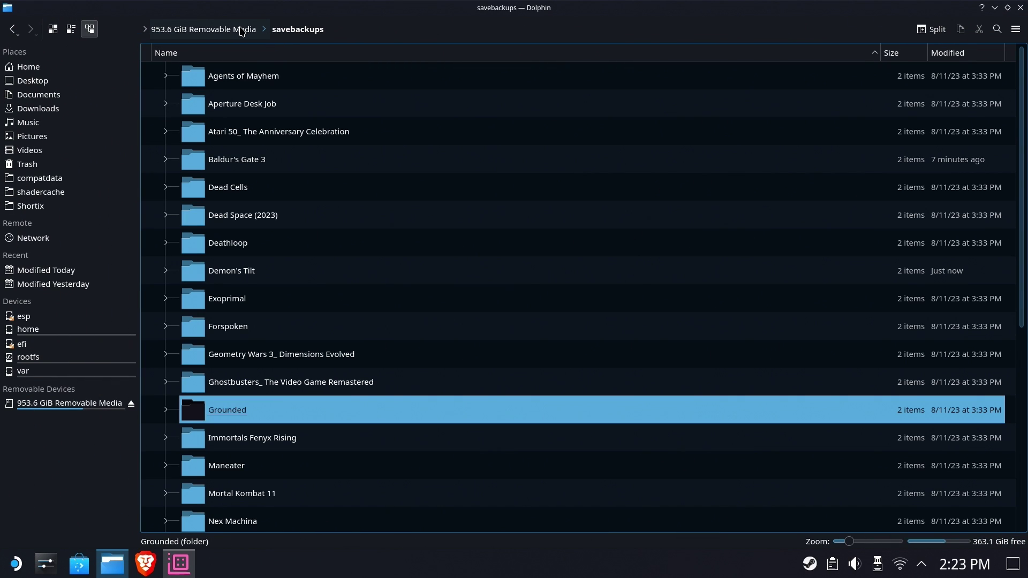
{"action": "left_click", "coordinate": [241, 30]}
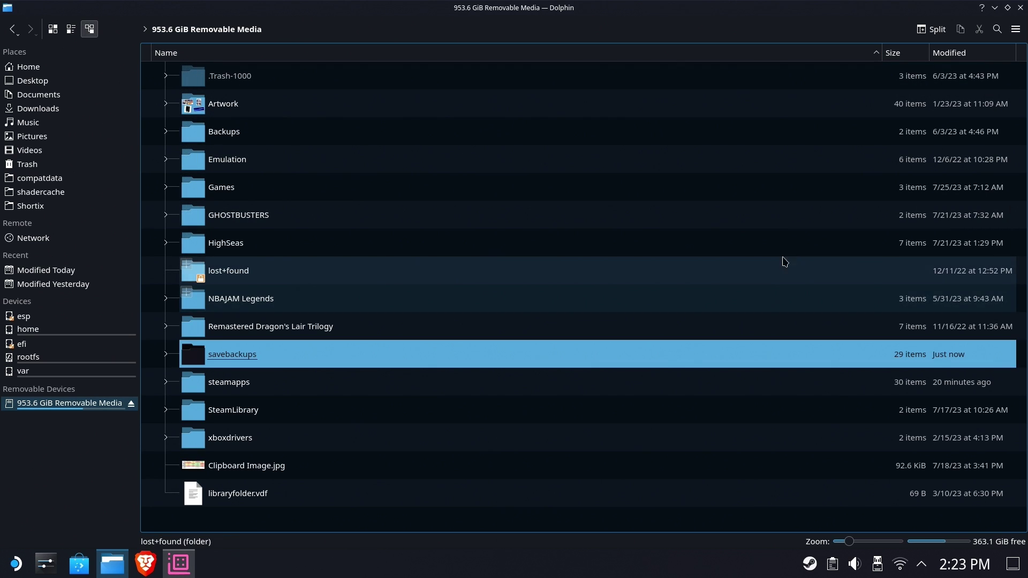
{"action": "double_click", "coordinate": [239, 350]}
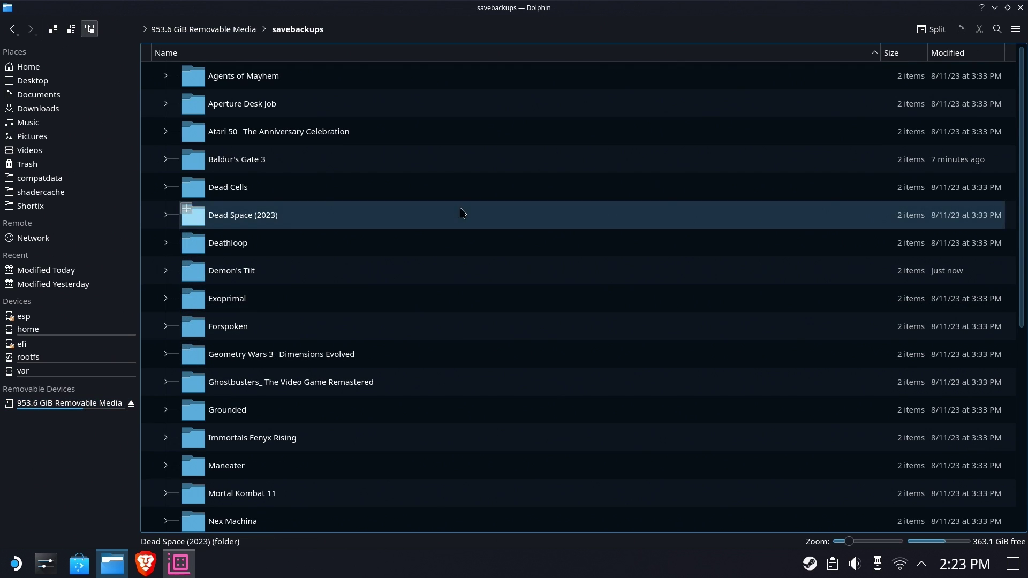
{"action": "scroll", "coordinate": [459, 213], "scroll_direction": "down", "scroll_amount": 5}
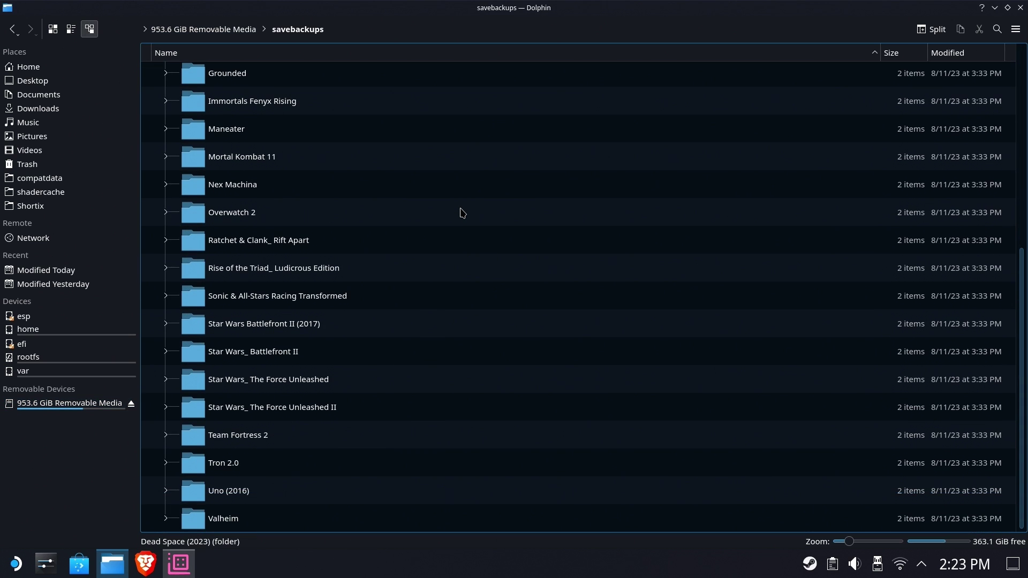
{"action": "double_click", "coordinate": [261, 407]}
Bring up the Open With application picker for mapping.yaml
{"action": "left_click", "coordinate": [214, 109]}
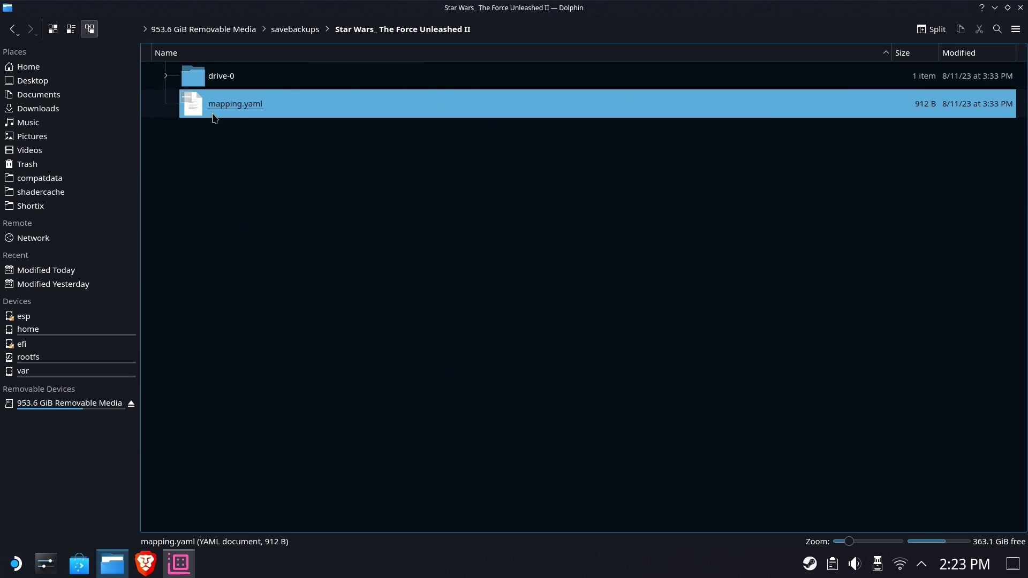
{"action": "right_click", "coordinate": [213, 110]}
{"action": "double_click", "coordinate": [237, 93]}
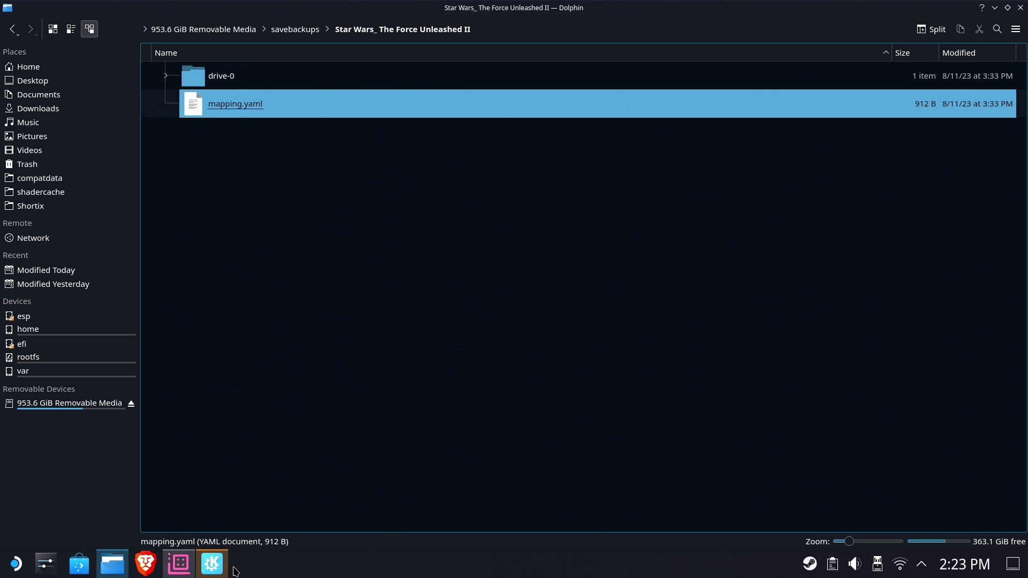
Open mapping.yaml in Kate, enlarge the window, review the save-file entries, then close it
{"action": "left_click", "coordinate": [216, 570]}
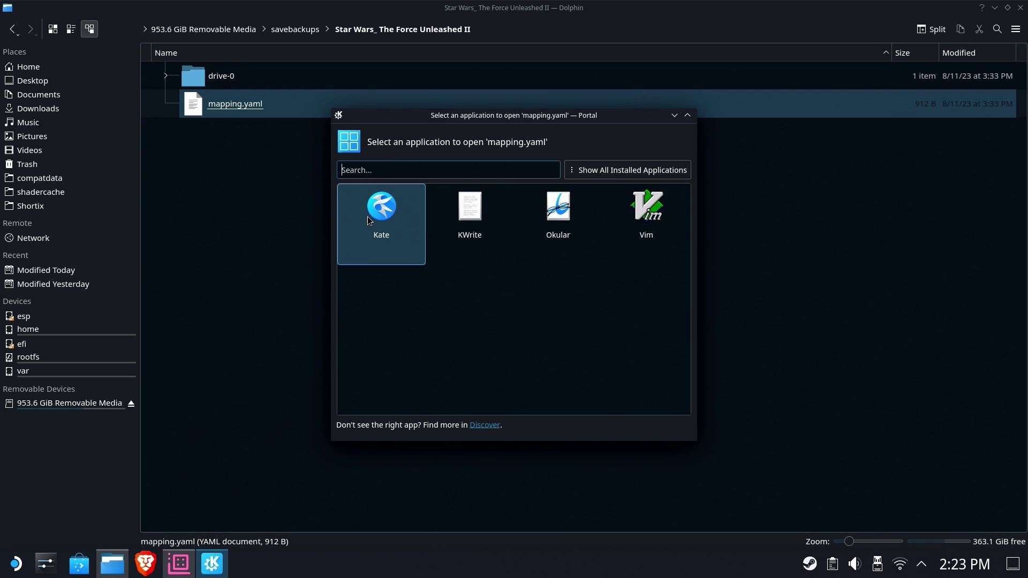
{"action": "left_click", "coordinate": [396, 226]}
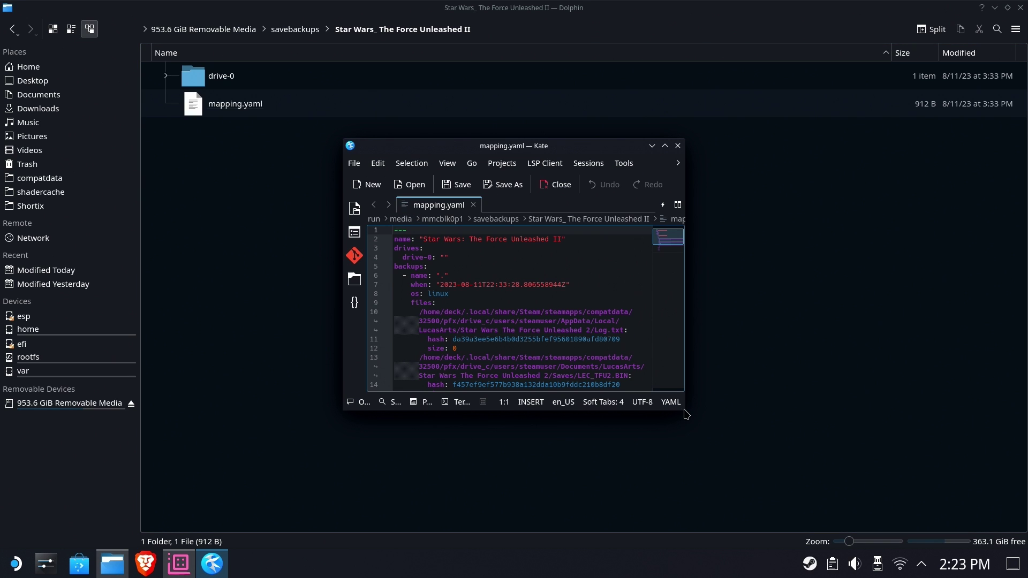
{"action": "left_click_drag", "start_coordinate": [688, 414], "coordinate": [972, 497]}
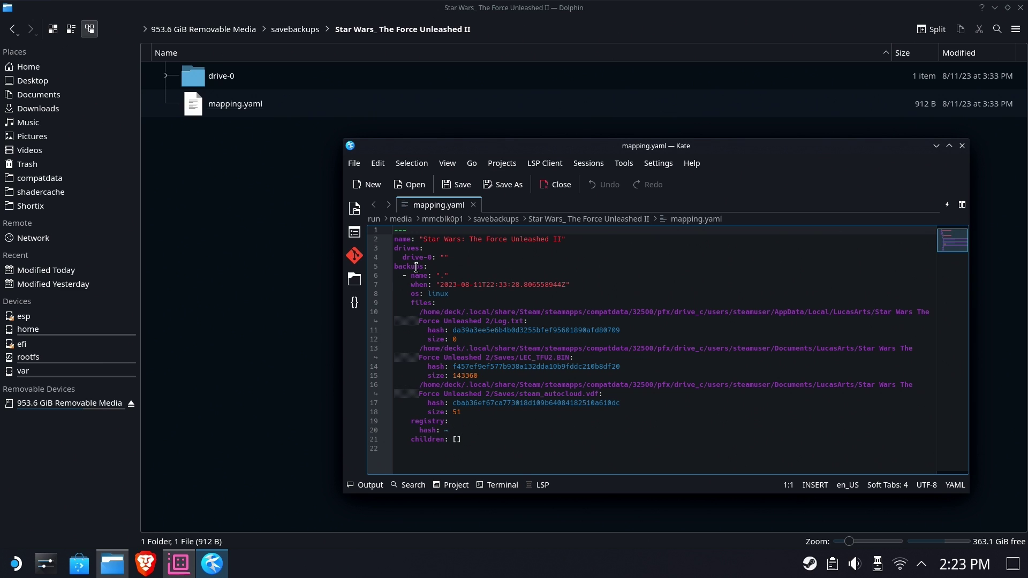
{"action": "left_click_drag", "start_coordinate": [398, 238], "coordinate": [665, 401]}
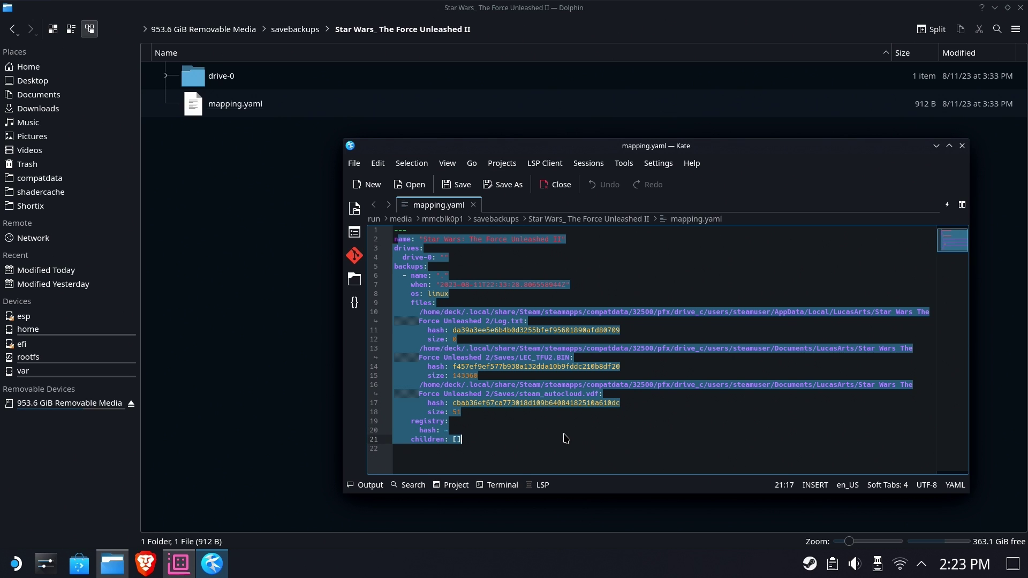
{"action": "key", "text": "Up"}
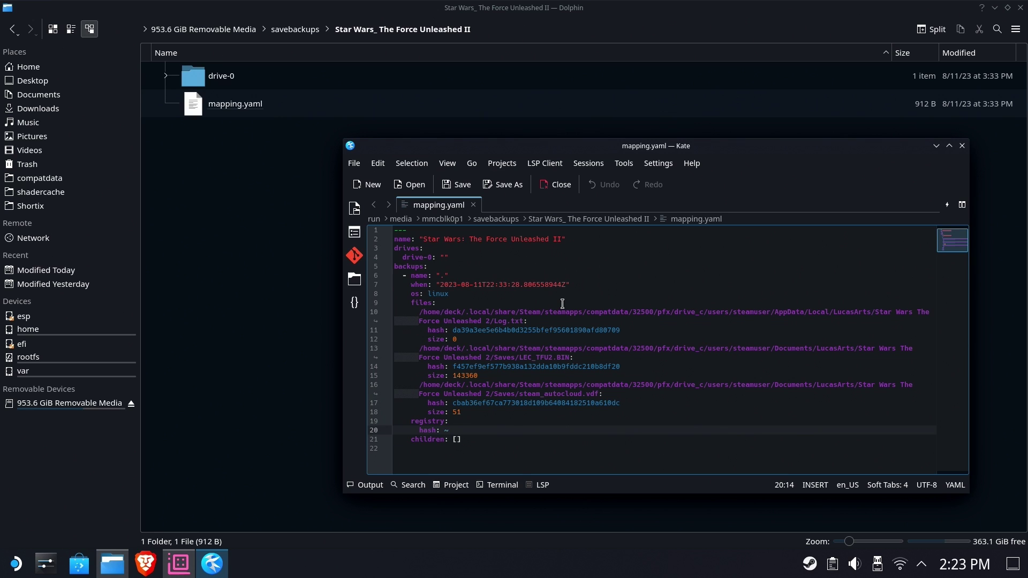
{"action": "left_click", "coordinate": [962, 148]}
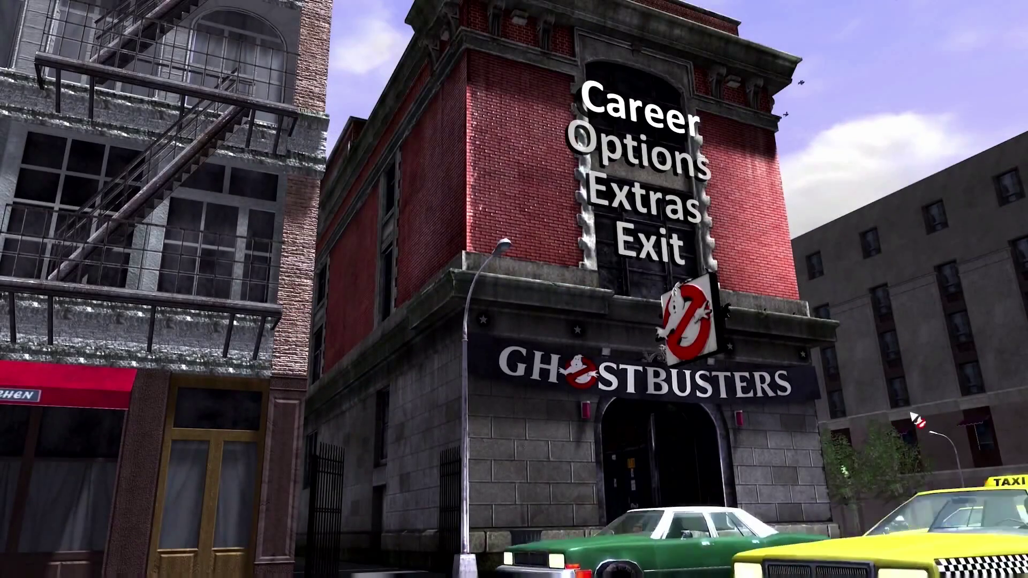
Open Career to see Resume Career offered, then go Back
{"action": "left_click", "coordinate": [680, 131]}
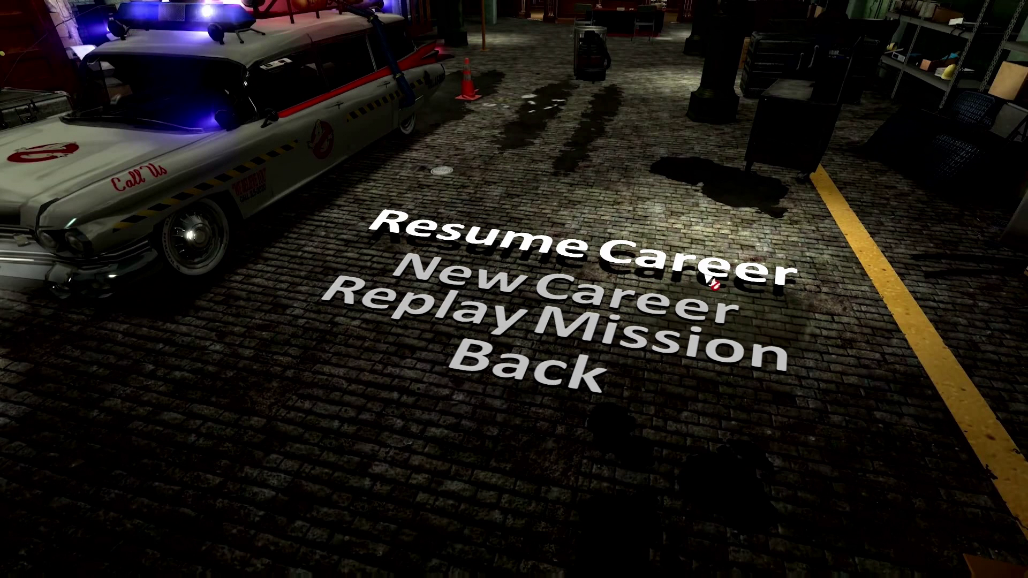
{"action": "left_click", "coordinate": [538, 380]}
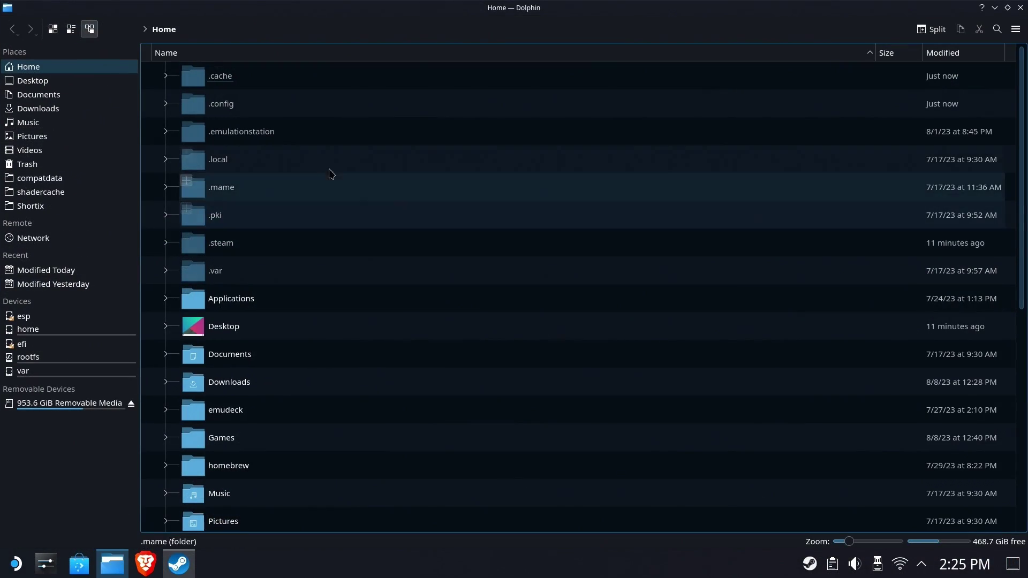
Sort compatdata by newest modified and open 1449280, pfx, then drive_c
{"action": "left_click", "coordinate": [57, 181]}
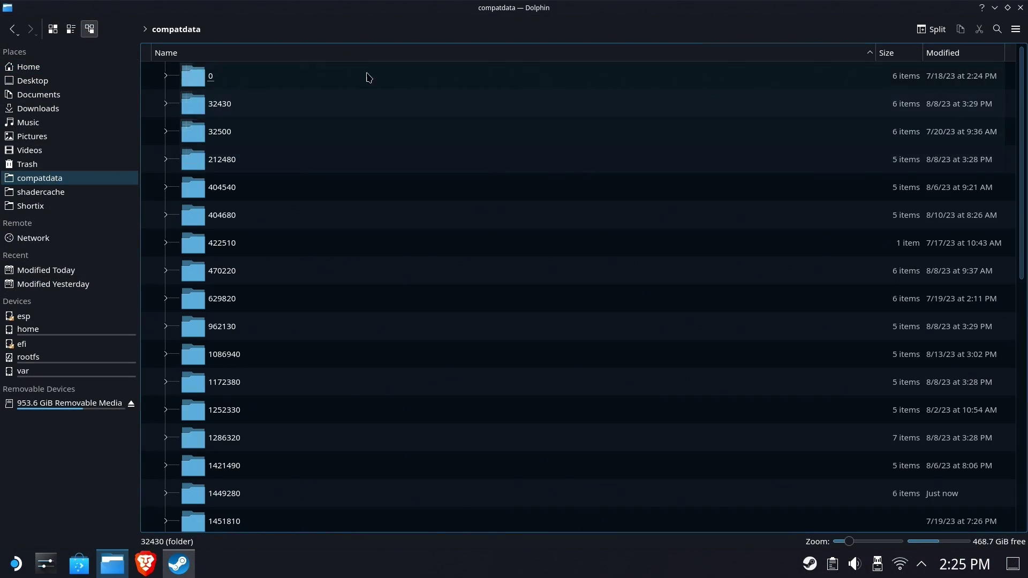
{"action": "left_click", "coordinate": [943, 53]}
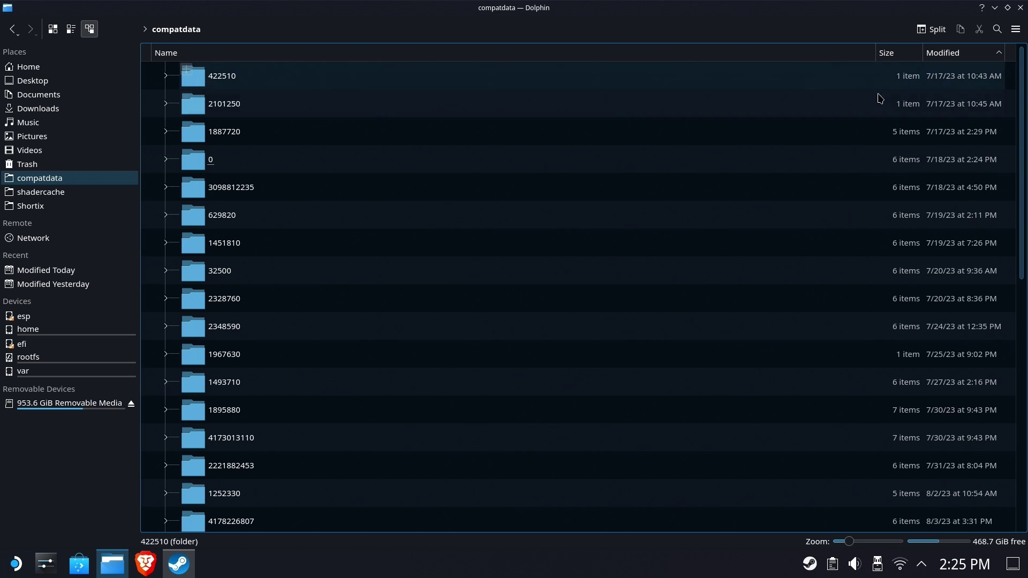
{"action": "left_click", "coordinate": [951, 53]}
{"action": "double_click", "coordinate": [229, 78]}
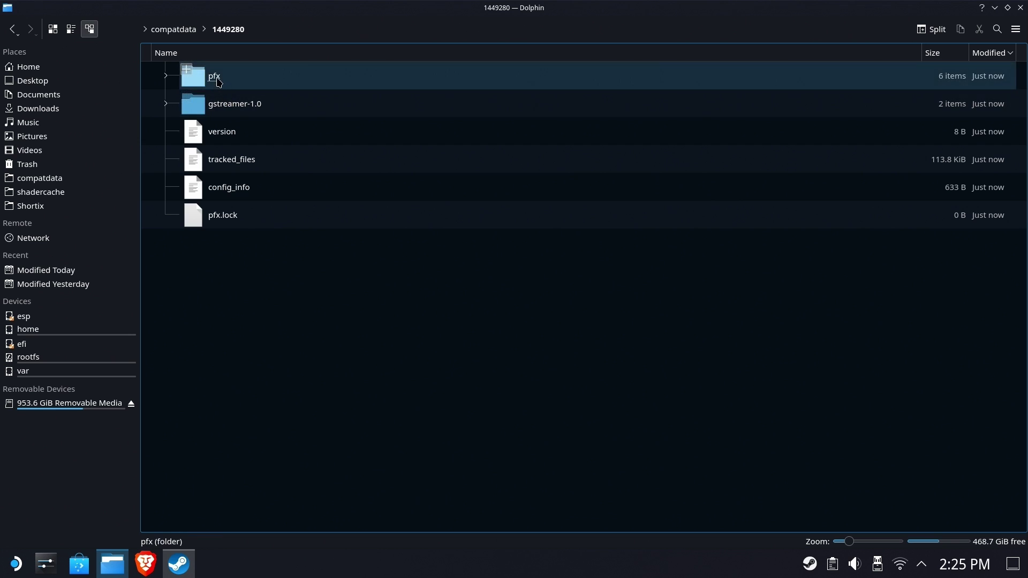
{"action": "double_click", "coordinate": [217, 78]}
{"action": "left_click", "coordinate": [209, 103]}
{"action": "double_click", "coordinate": [209, 103]}
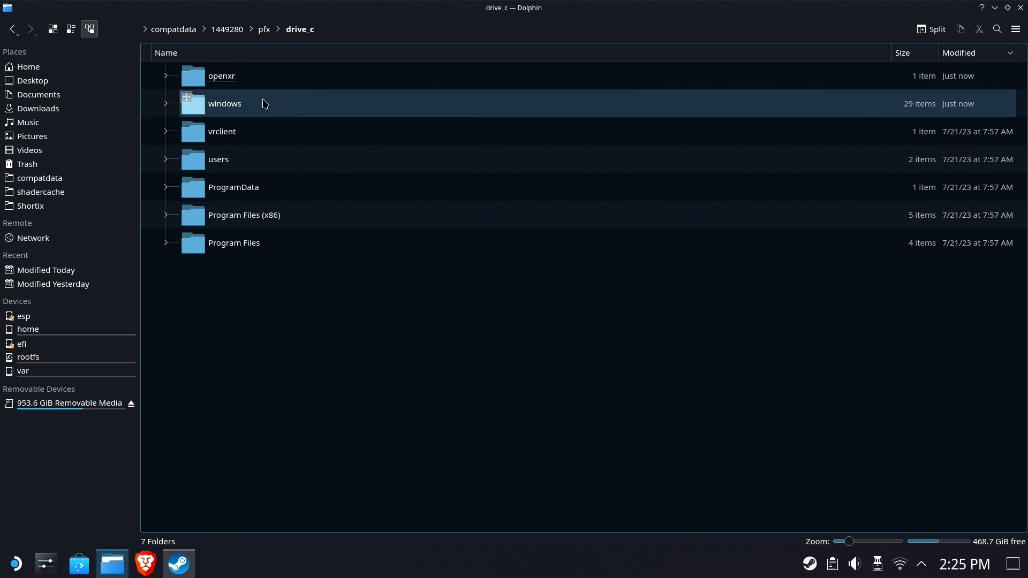
Go into users/steamuser/Documents/GHOSTBUSTERS and permanently delete PROFILE.SAV and GAME0.SAV
{"action": "double_click", "coordinate": [222, 161]}
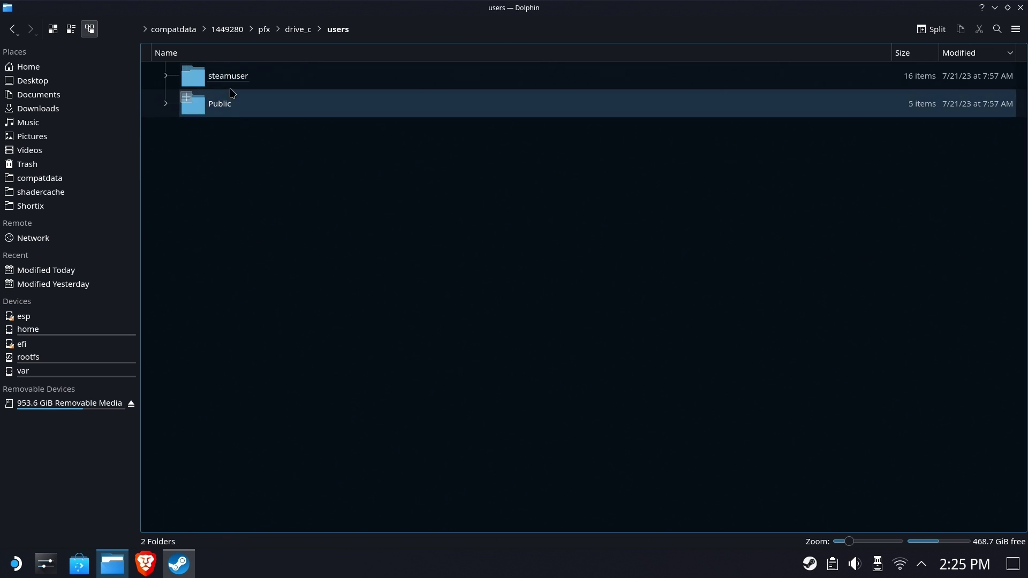
{"action": "double_click", "coordinate": [222, 78]}
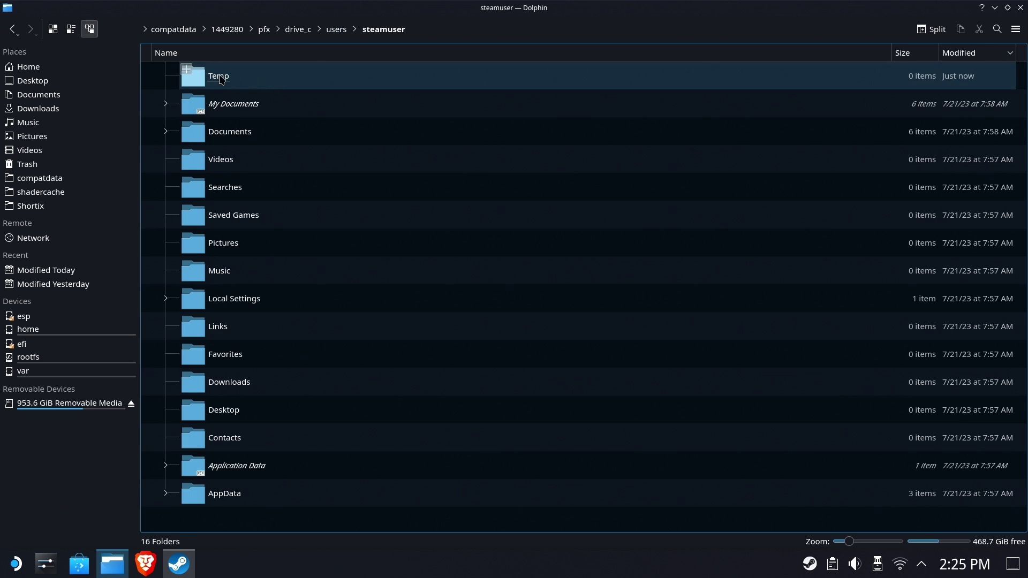
{"action": "double_click", "coordinate": [222, 131]}
{"action": "double_click", "coordinate": [237, 214]}
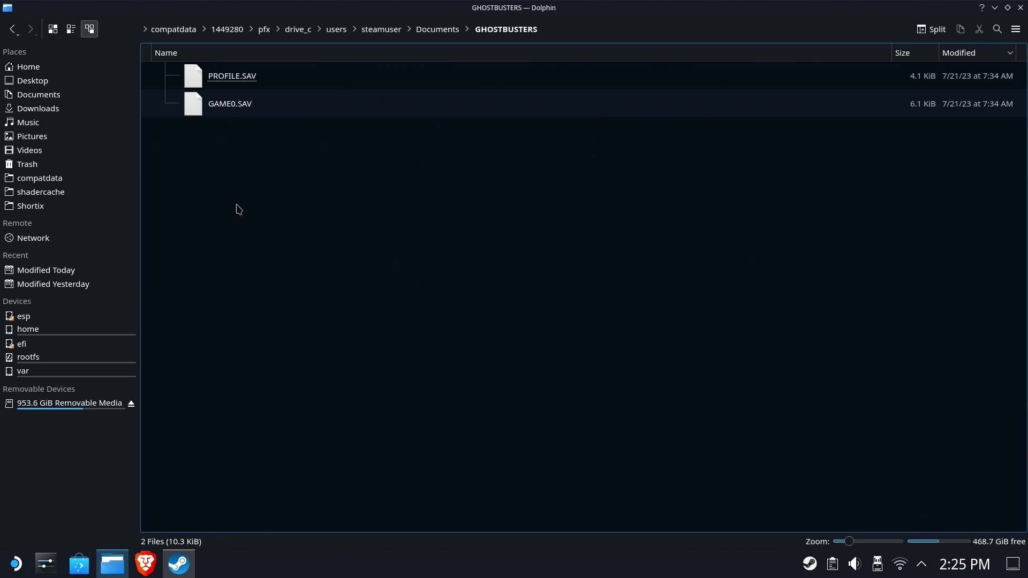
{"action": "left_click_drag", "start_coordinate": [279, 148], "coordinate": [198, 71]}
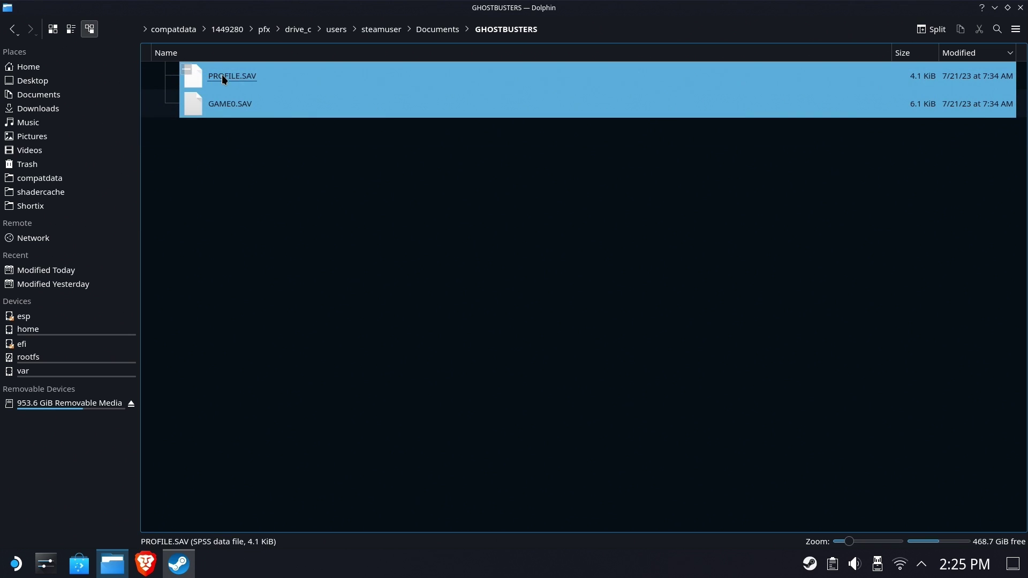
{"action": "right_click", "coordinate": [222, 75]}
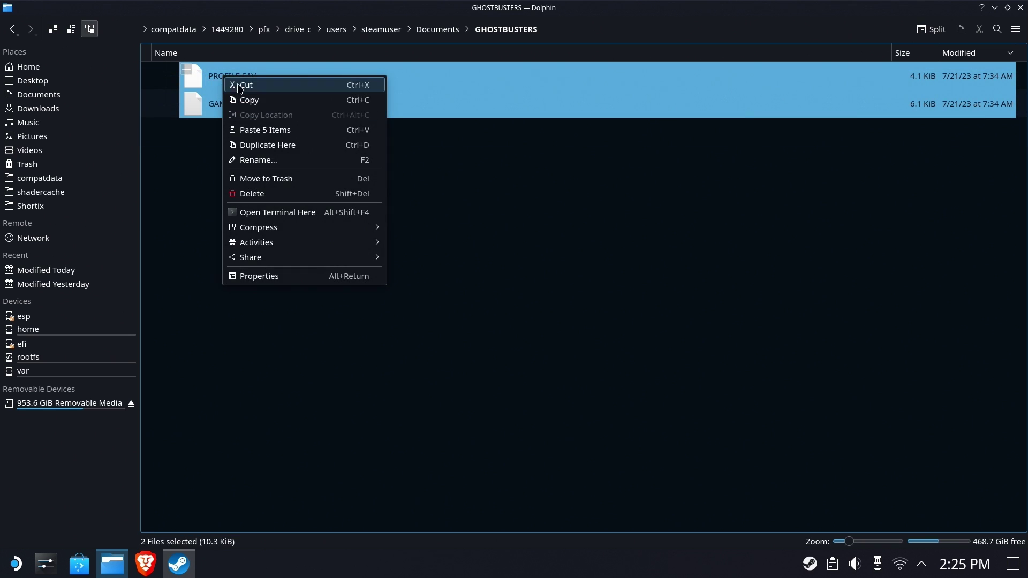
{"action": "left_click", "coordinate": [268, 194]}
{"action": "left_click", "coordinate": [653, 351]}
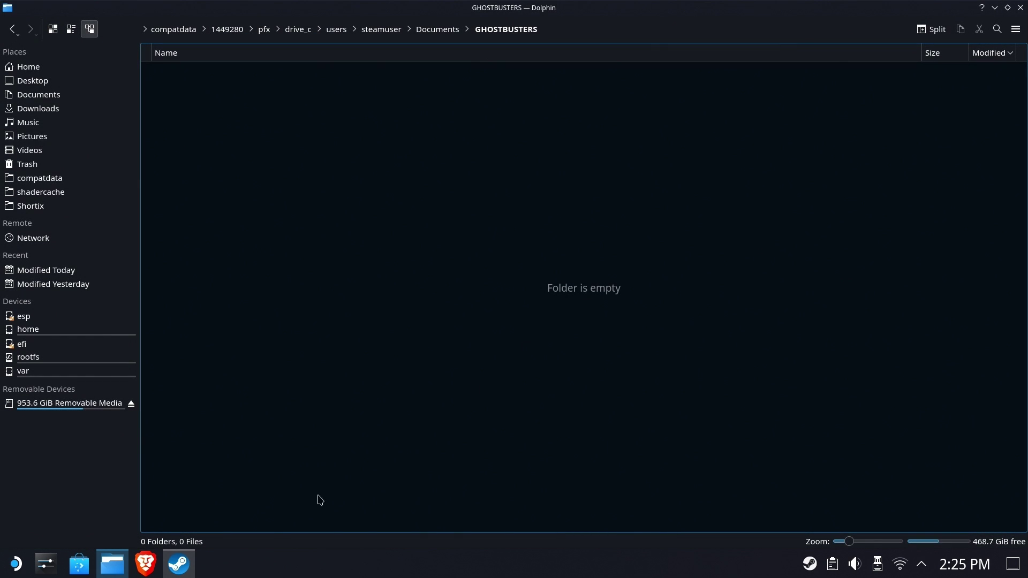
{"action": "left_click", "coordinate": [180, 565]}
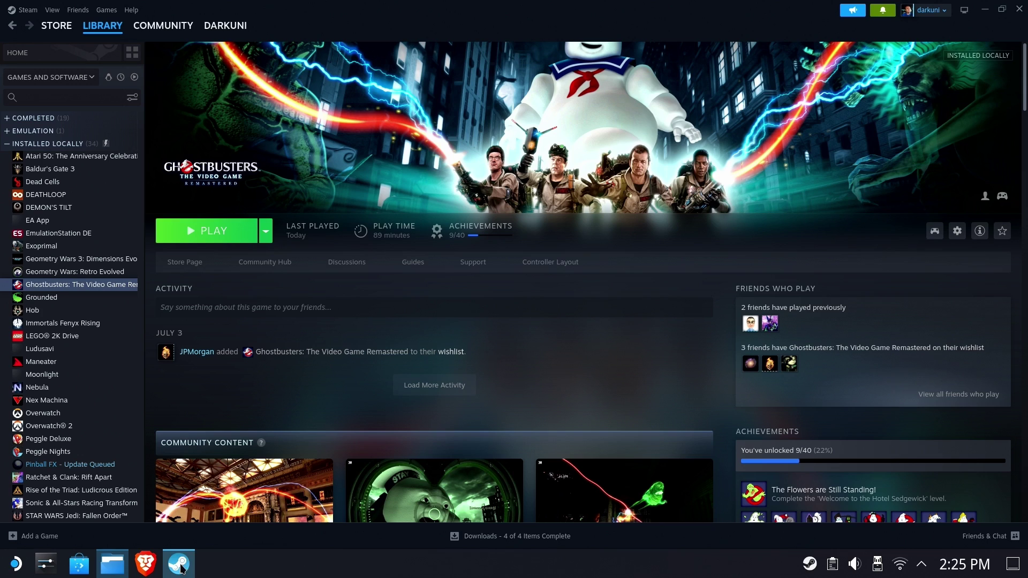
Launch the game, see Career offers only New Career, then quit to the desktop
{"action": "left_click", "coordinate": [219, 236]}
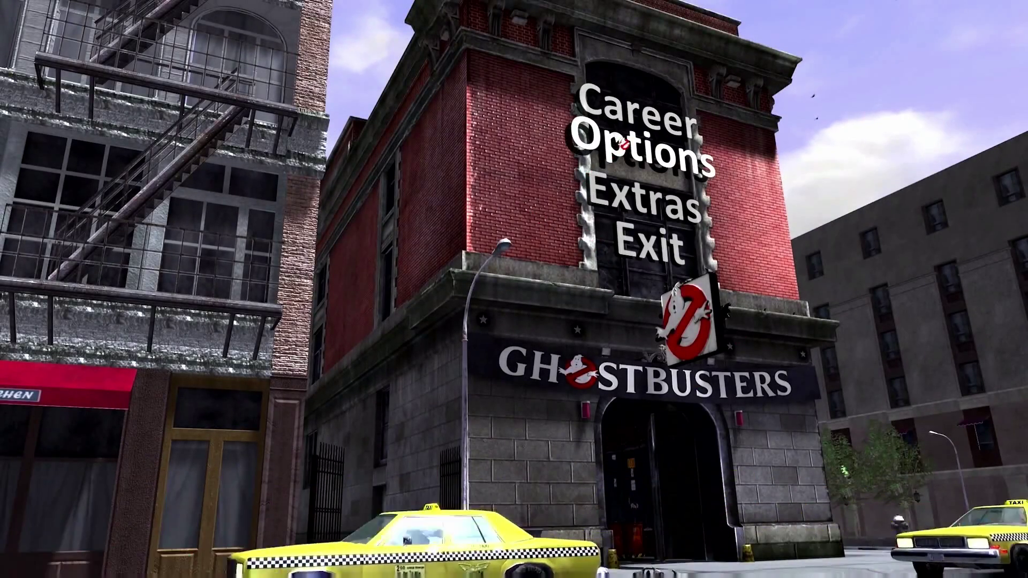
{"action": "left_click", "coordinate": [630, 107]}
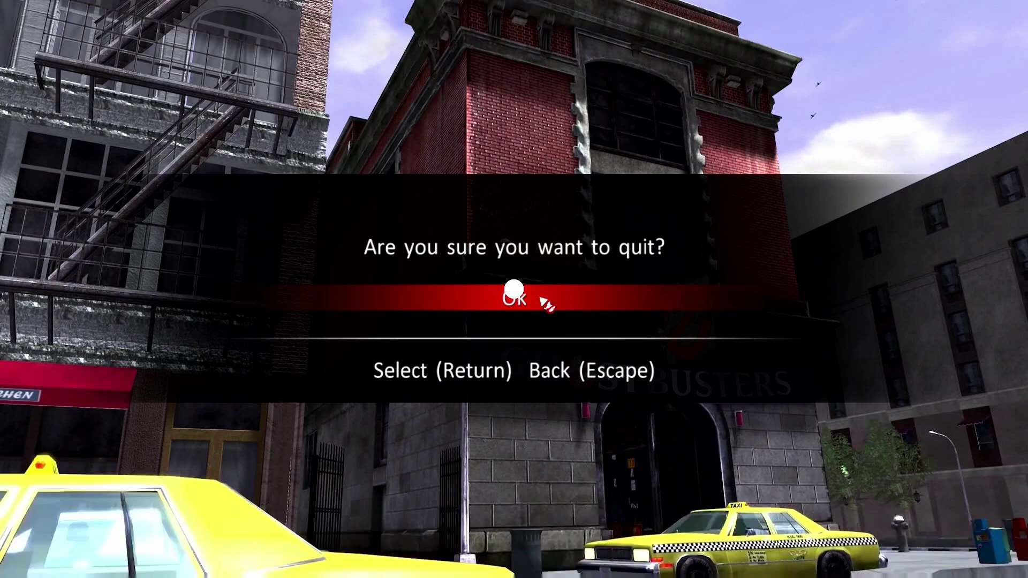
{"action": "left_click", "coordinate": [545, 301]}
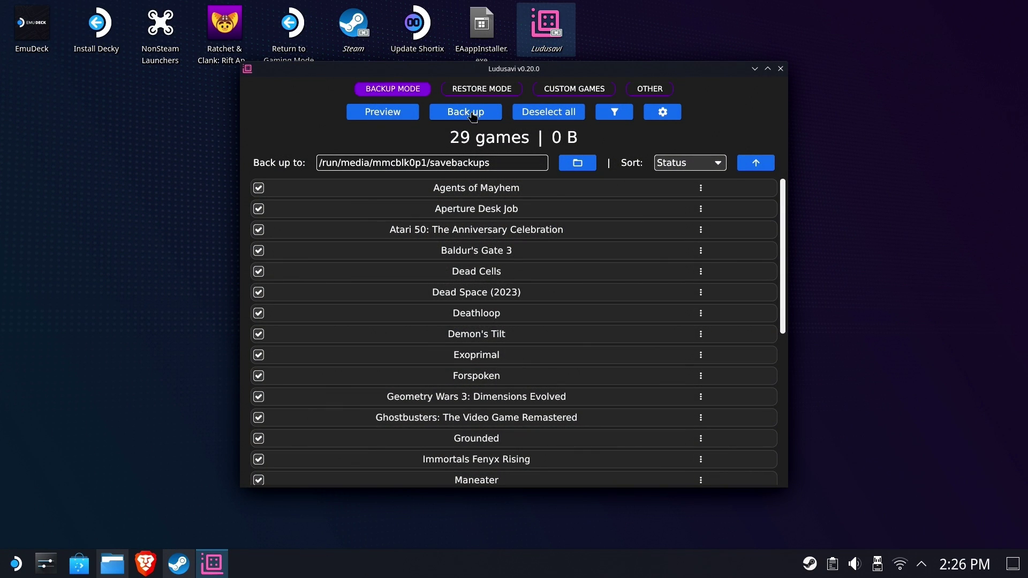
In Restore Mode, restore the checked Ghostbusters saves and confirm with Continue
{"action": "left_click", "coordinate": [480, 94]}
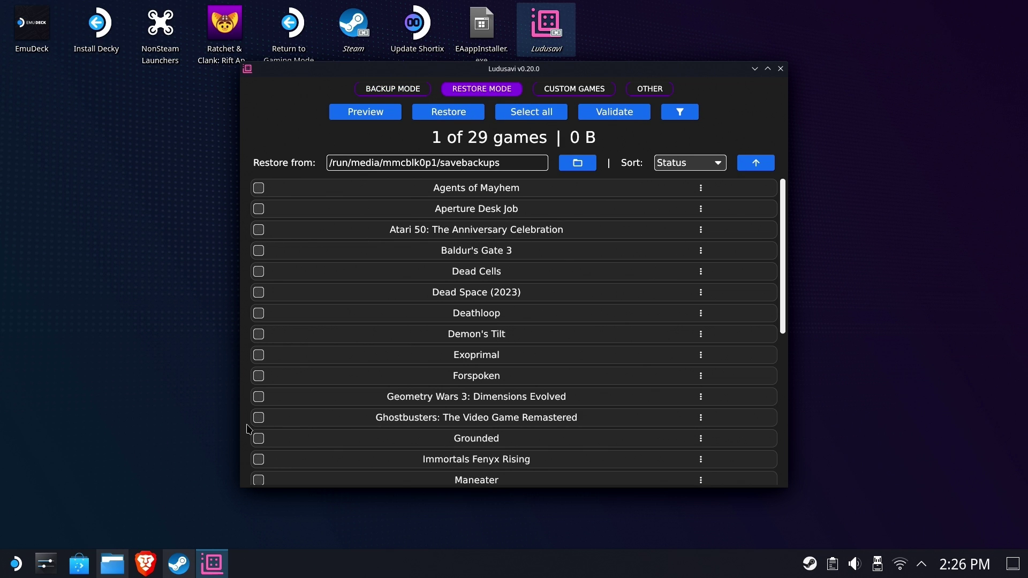
{"action": "left_click", "coordinate": [436, 114]}
{"action": "left_click", "coordinate": [482, 362]}
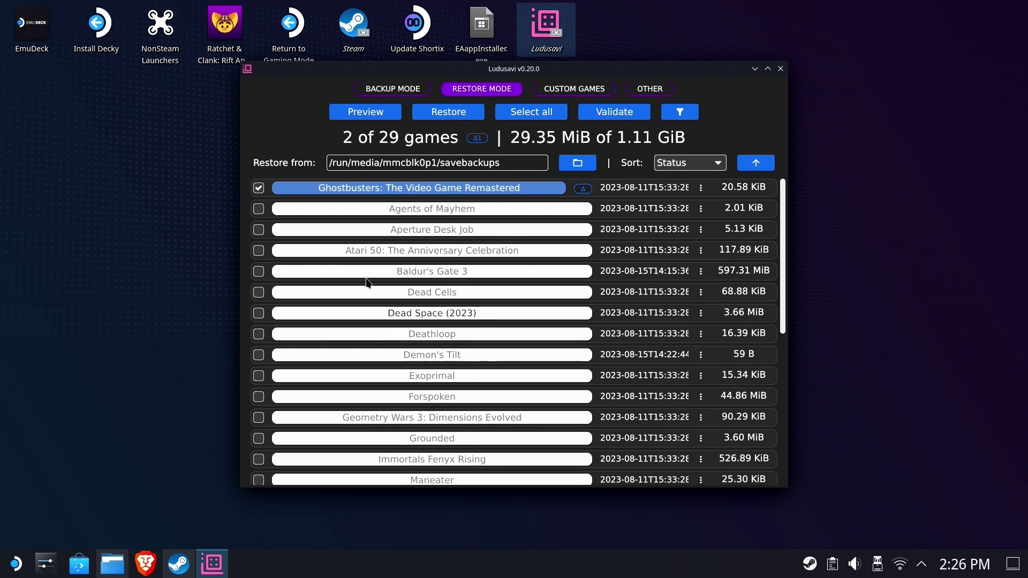
{"action": "left_click", "coordinate": [129, 570]}
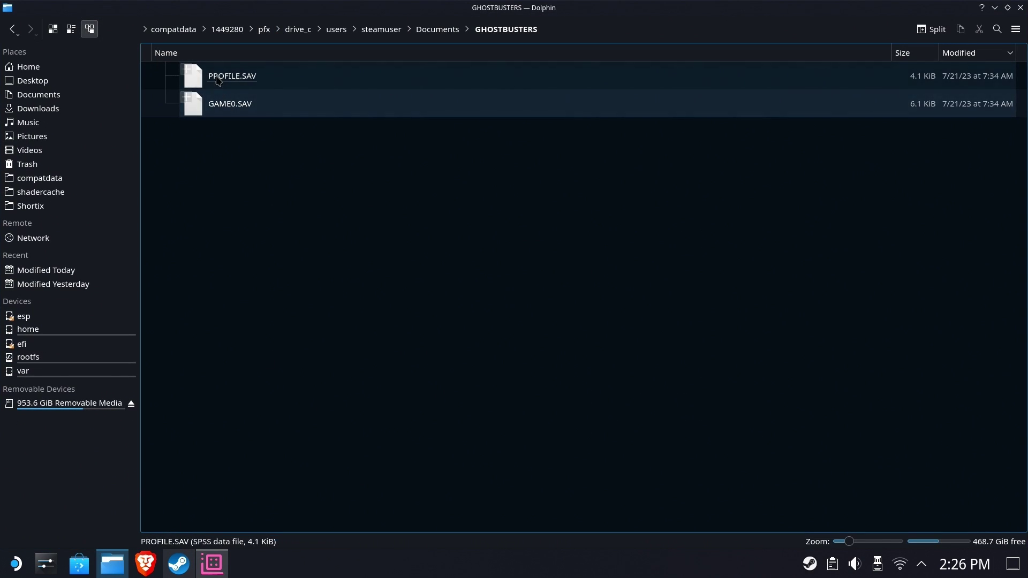
Relaunch Ghostbusters: The Video Game Remastered from its Steam library page
{"action": "left_click", "coordinate": [177, 568]}
{"action": "left_click", "coordinate": [210, 229]}
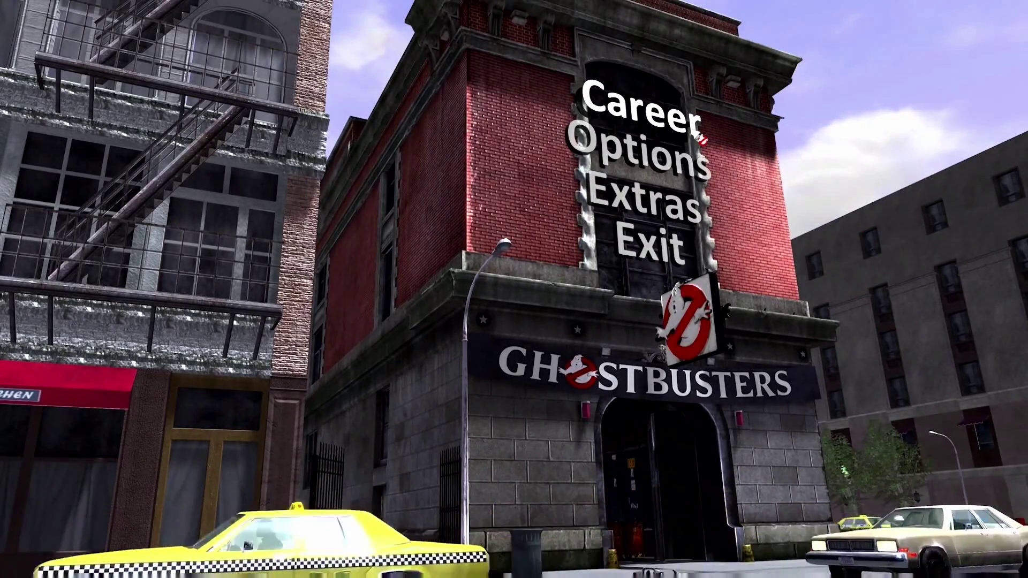
Open Career and show the restored Firehouse, Experienced save from 07/21/2023 under Resume Career
{"action": "left_click", "coordinate": [690, 130]}
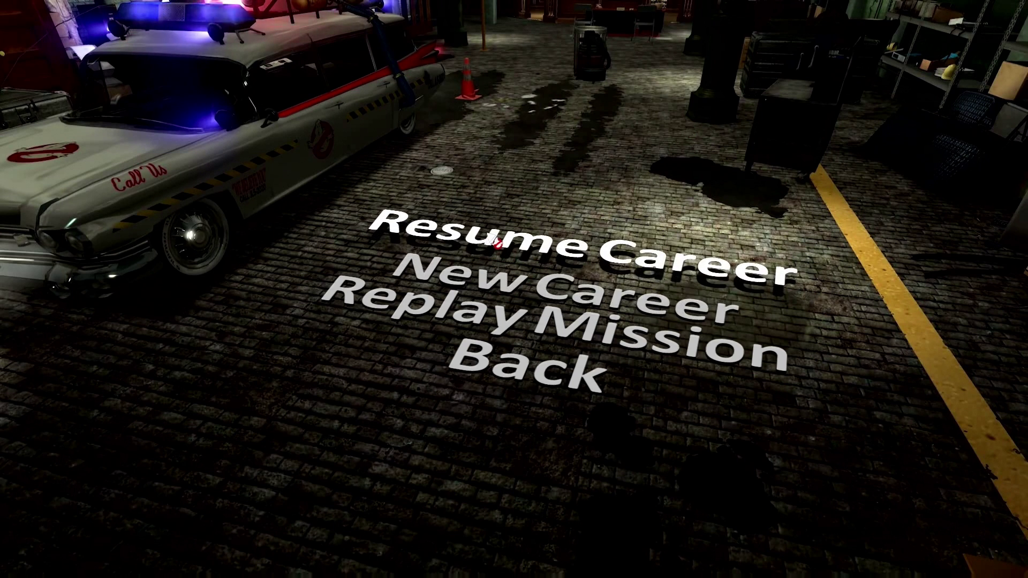
{"action": "left_click", "coordinate": [532, 260]}
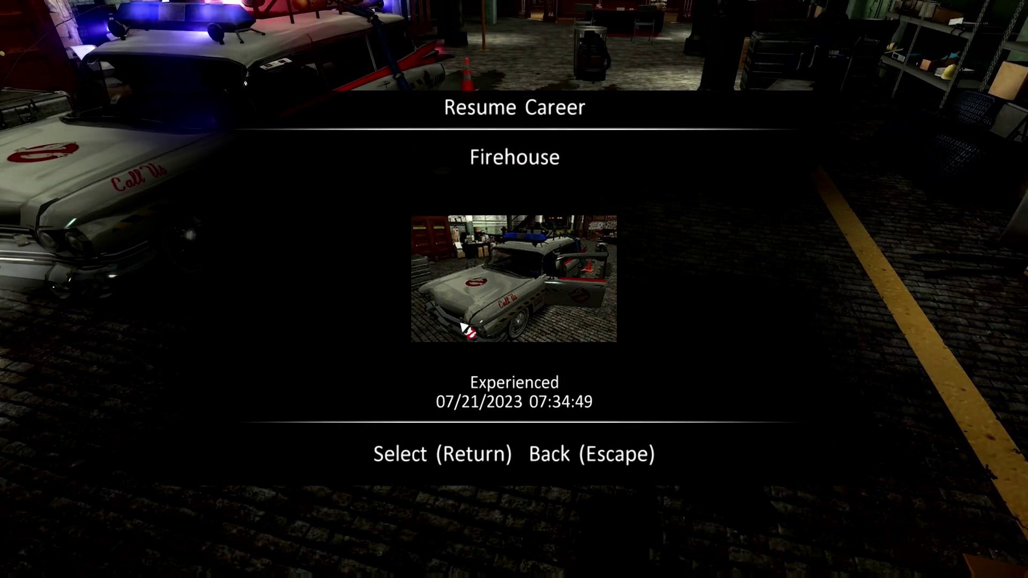